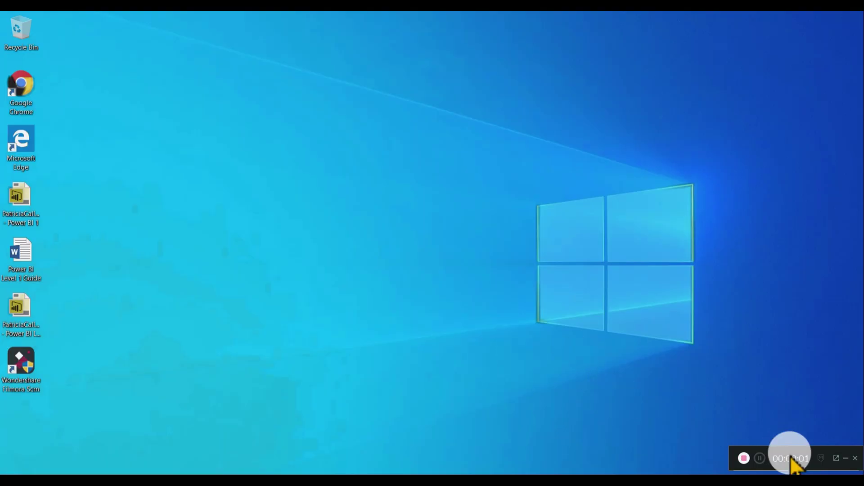
Step: Switch to Microsoft Edge and open its online Help page
{"action": "left_click", "coordinate": [846, 459]}
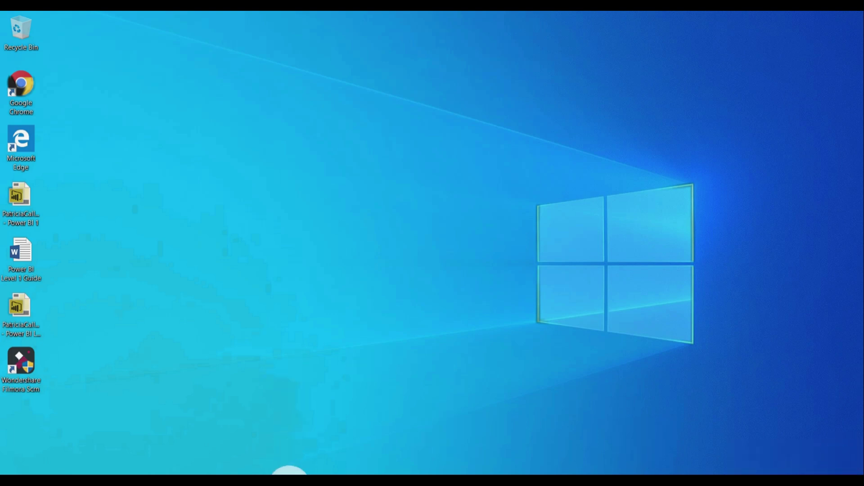
{"action": "left_click", "coordinate": [289, 473]}
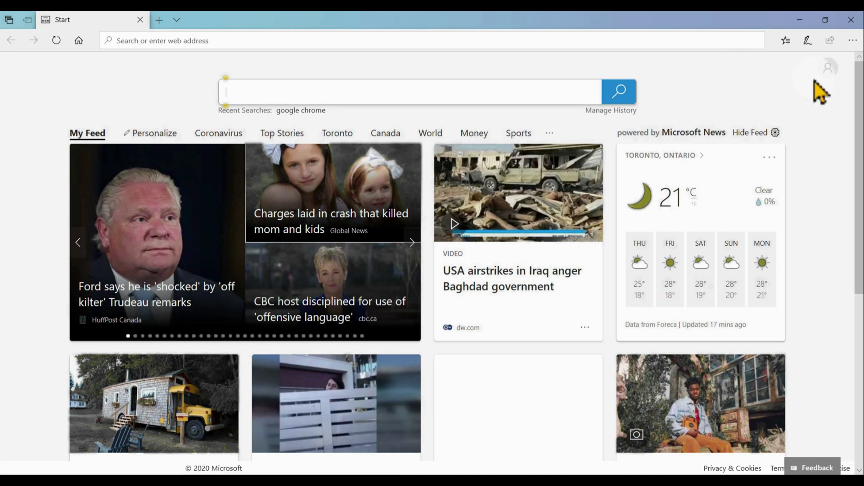
{"action": "left_click", "coordinate": [852, 40]}
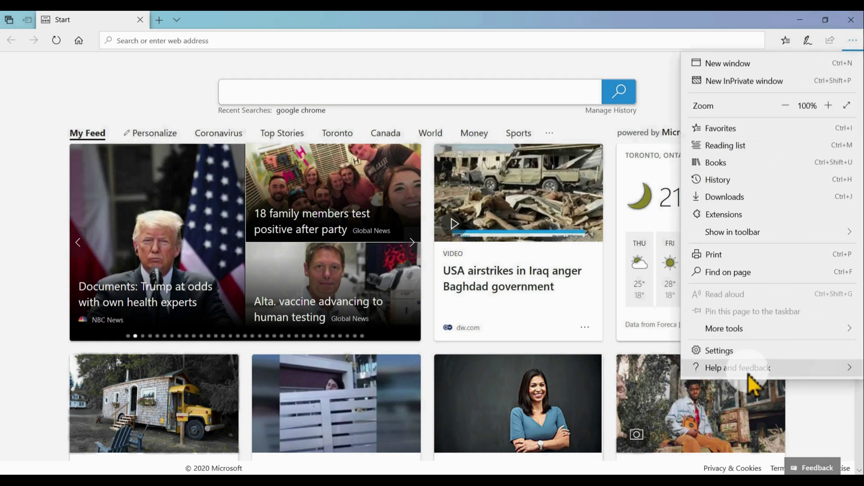
{"action": "mouse_move", "coordinate": [748, 375]}
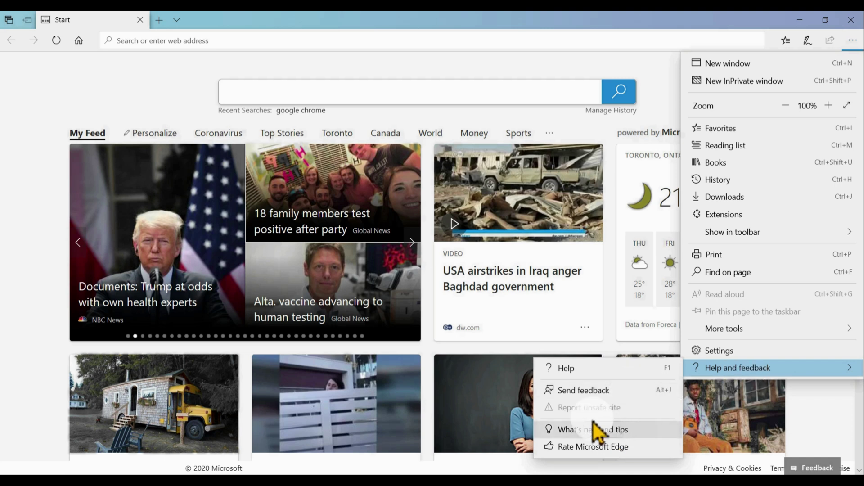
{"action": "left_click", "coordinate": [569, 374]}
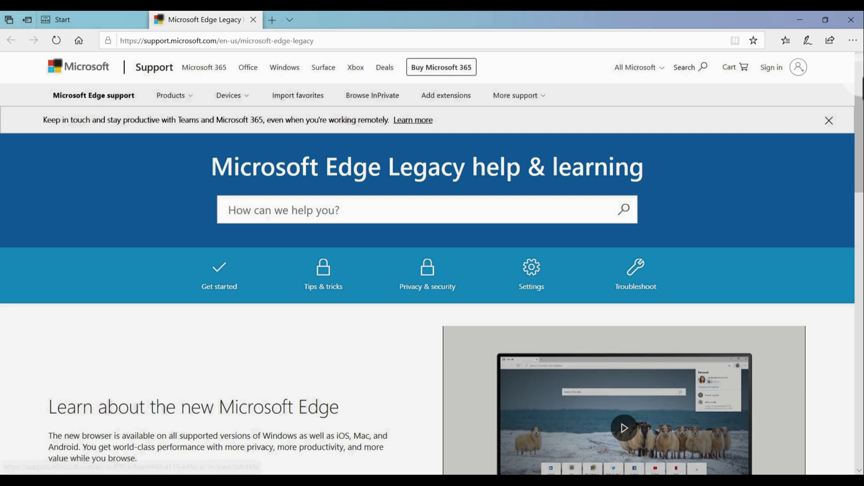
Step: Open the download page for the new Microsoft Edge from the Explore Microsoft Edge Legacy section
{"action": "scroll", "coordinate": [432, 263], "scroll_direction": "down", "scroll_amount": 7}
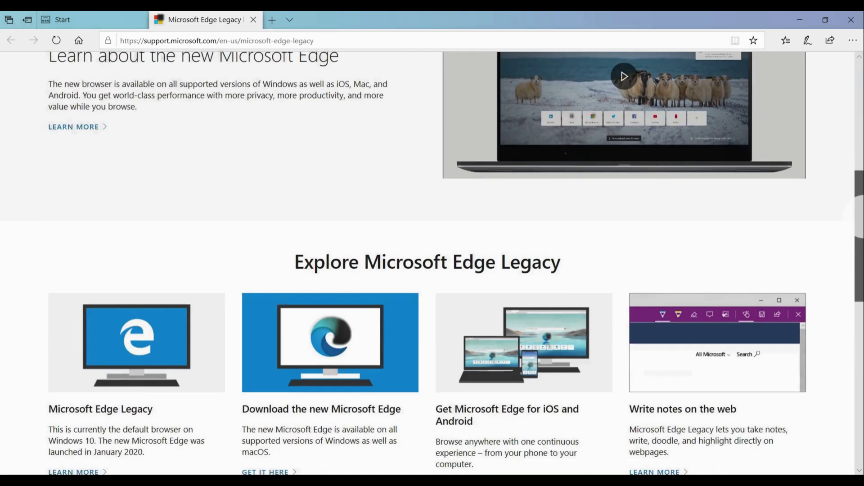
{"action": "scroll", "coordinate": [355, 245], "scroll_direction": "down", "scroll_amount": 3}
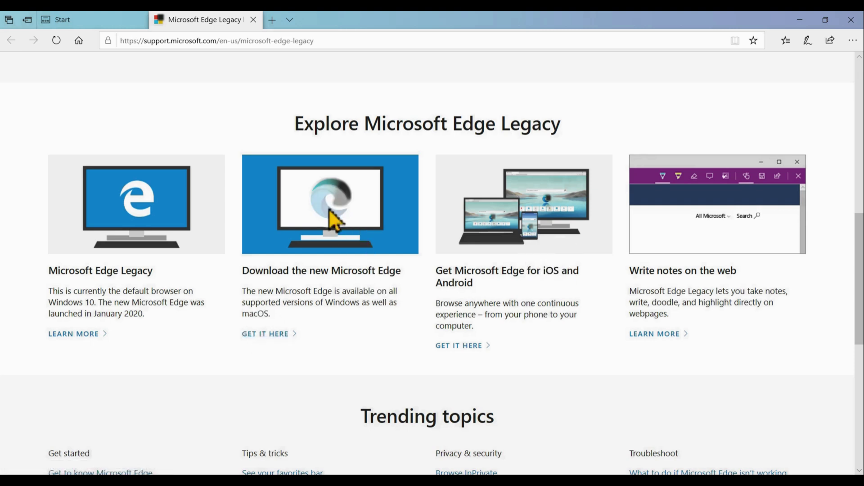
{"action": "left_click", "coordinate": [275, 336]}
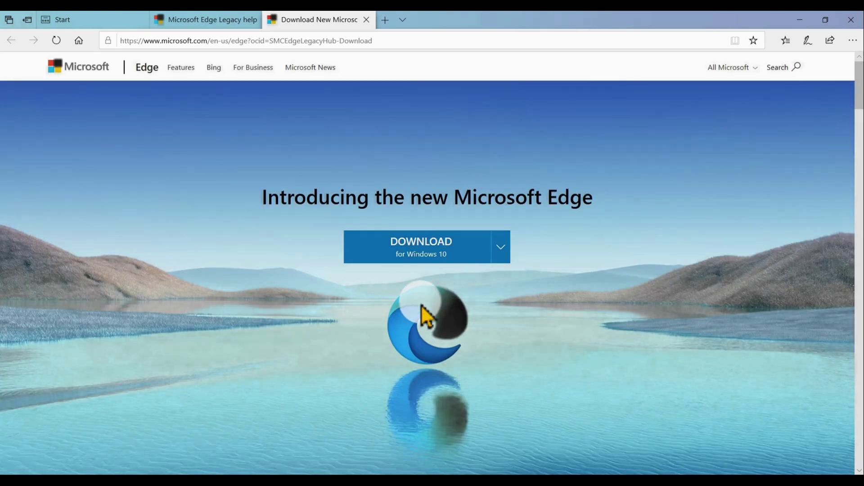
Step: Check the other available platforms, choose the Windows 10 download, and accept the software license terms
{"action": "left_click", "coordinate": [501, 246]}
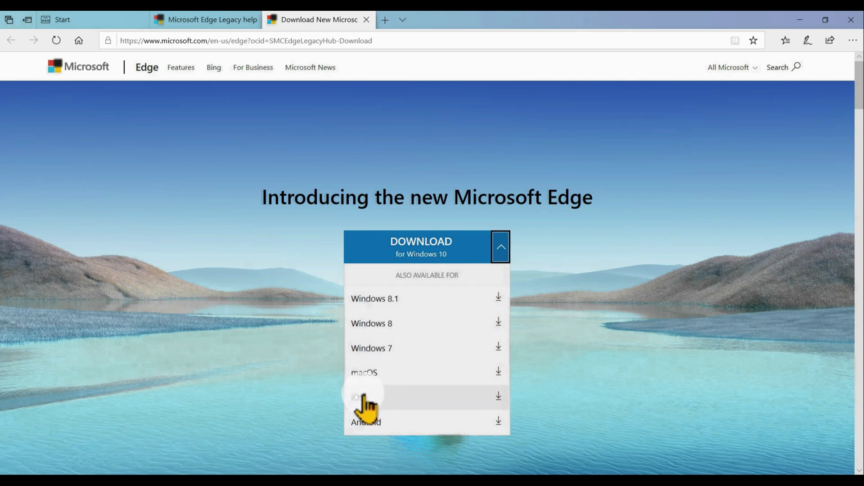
{"action": "left_click", "coordinate": [580, 272]}
{"action": "left_click", "coordinate": [423, 253]}
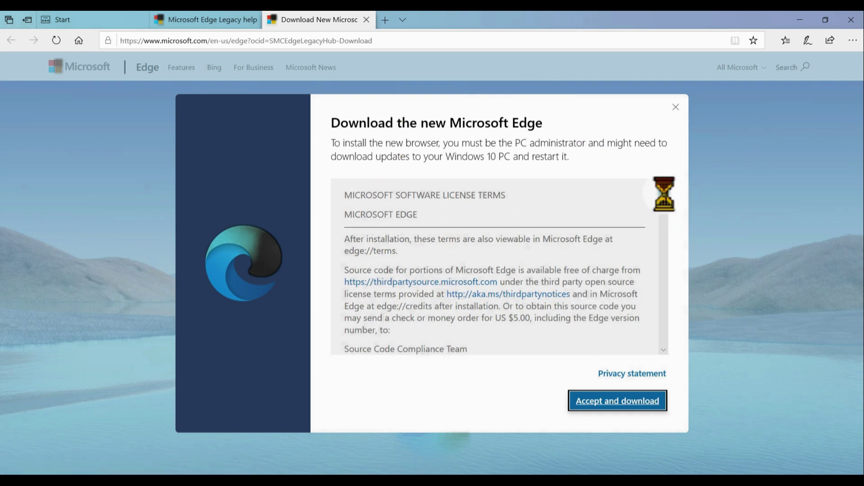
{"action": "left_click_drag", "start_coordinate": [664, 193], "coordinate": [662, 348]}
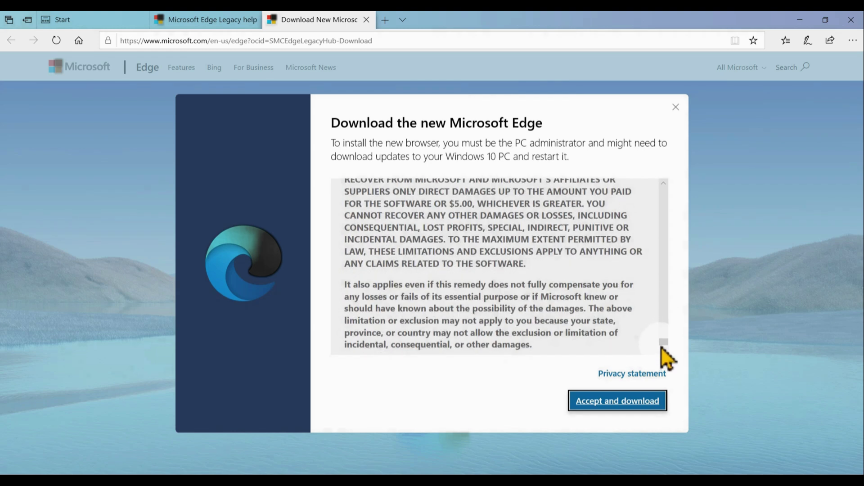
{"action": "left_click", "coordinate": [615, 401]}
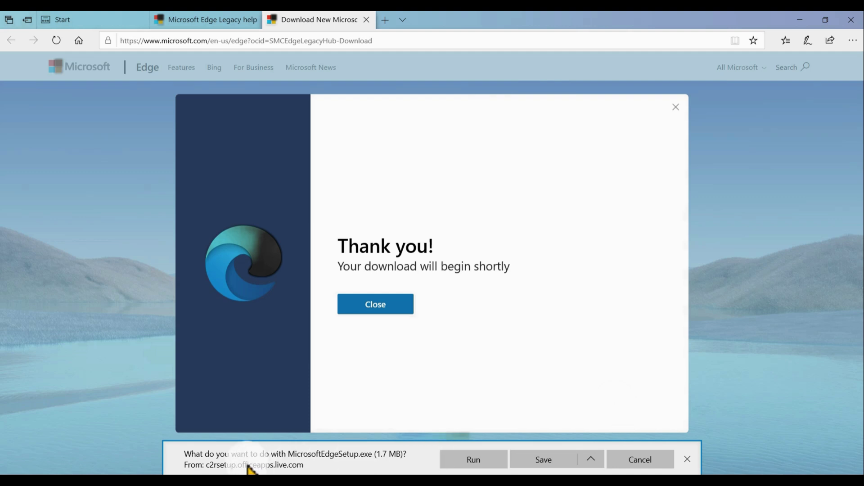
Step: Run MicrosoftEdgeSetup.exe and close the old browser with all its tabs so the installation can continue
{"action": "left_click", "coordinate": [473, 460]}
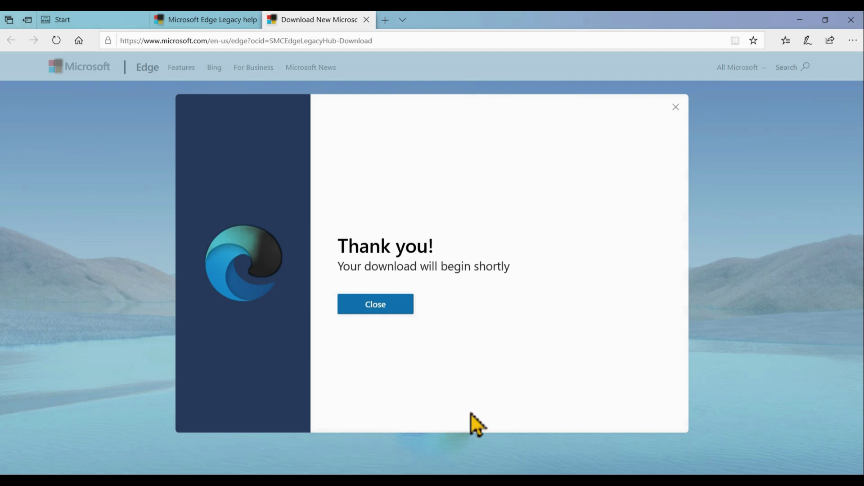
{"action": "left_click", "coordinate": [377, 306]}
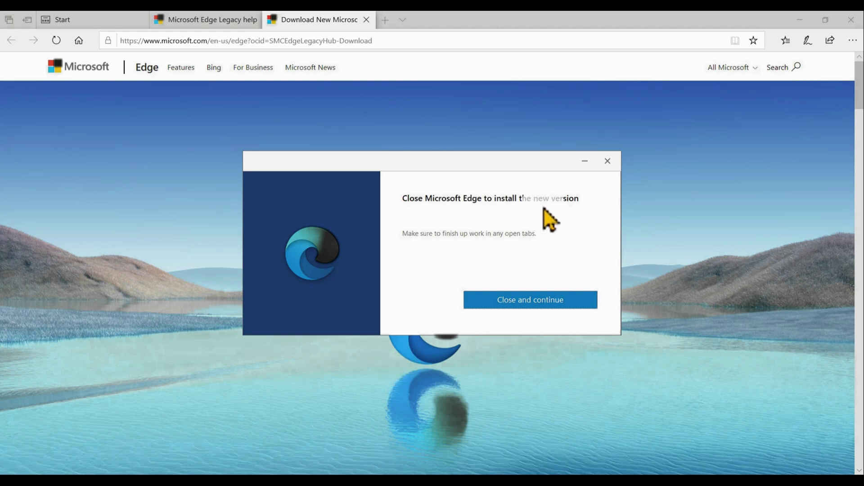
{"action": "left_click", "coordinate": [525, 304]}
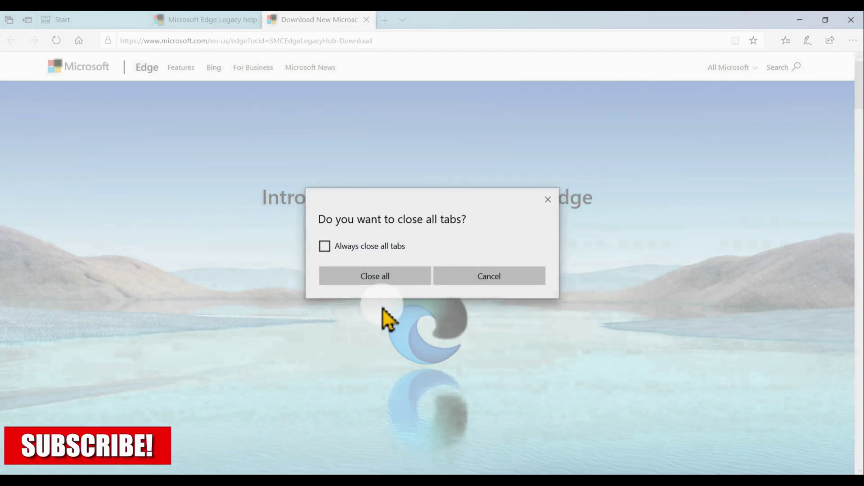
{"action": "left_click", "coordinate": [381, 288]}
{"action": "left_click", "coordinate": [379, 281]}
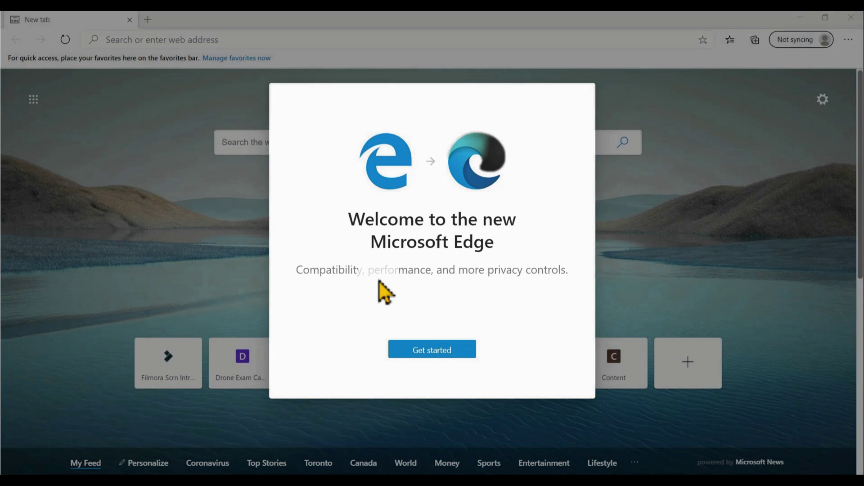
Step: Start the new Microsoft Edge setup and import the browser data from Google Chrome
{"action": "left_click", "coordinate": [426, 354]}
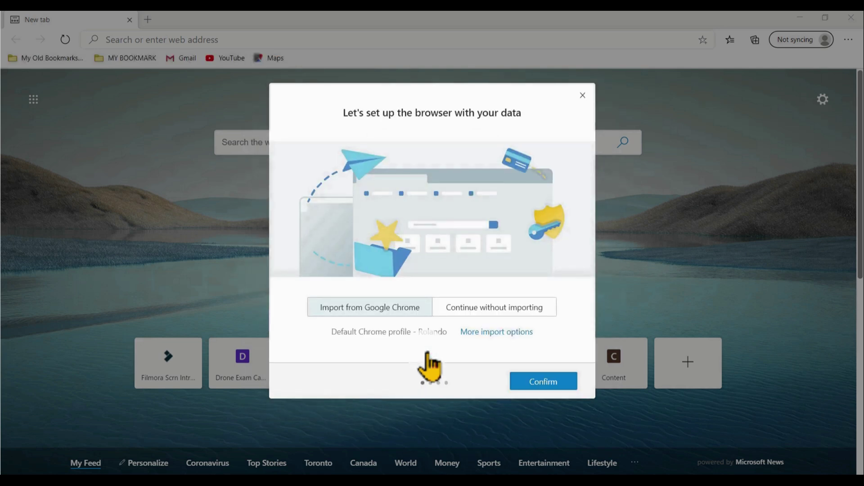
{"action": "left_click", "coordinate": [367, 313]}
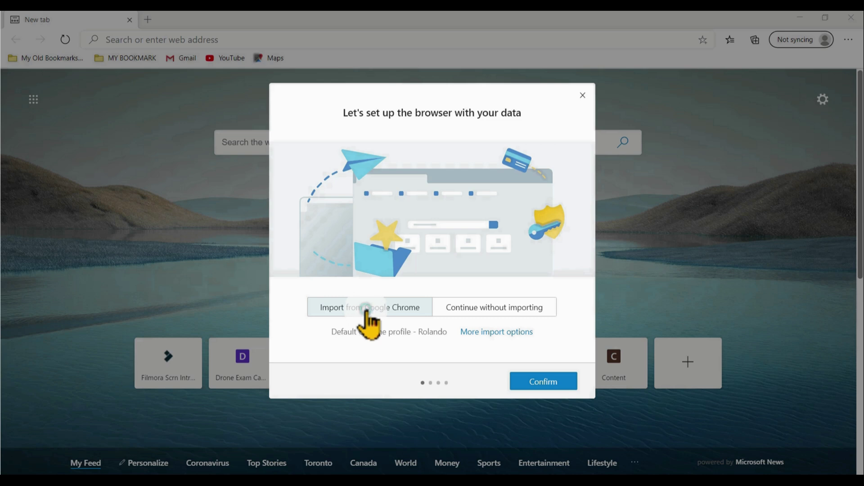
{"action": "left_click", "coordinate": [546, 387]}
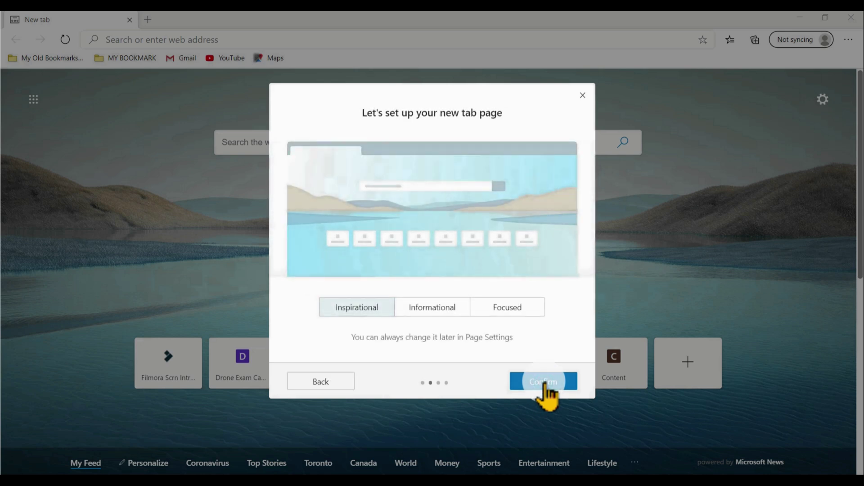
Step: Accept the Inspirational new tab layout and keep both browser data sync and personalization set to Yes
{"action": "left_click", "coordinate": [546, 387]}
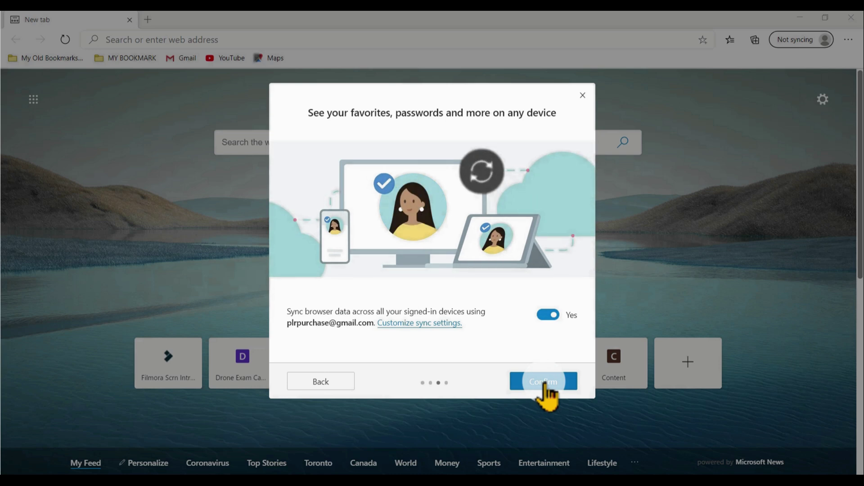
{"action": "left_click", "coordinate": [546, 383]}
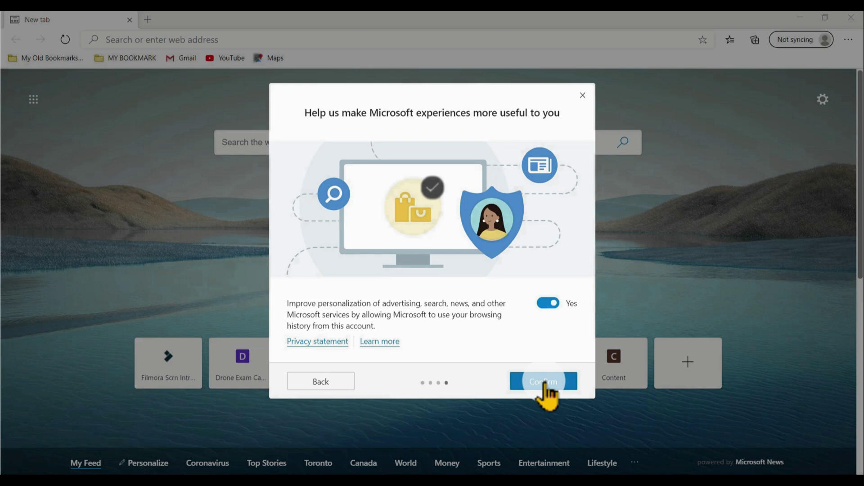
{"action": "left_click", "coordinate": [544, 383]}
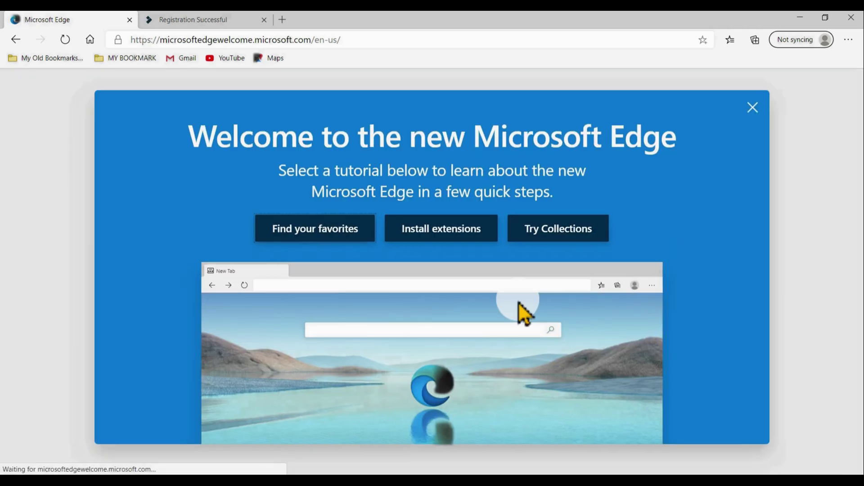
Step: Choose the Install extensions tutorial in the welcome overlay and dismiss the notification about installed extensions
{"action": "left_click", "coordinate": [425, 221]}
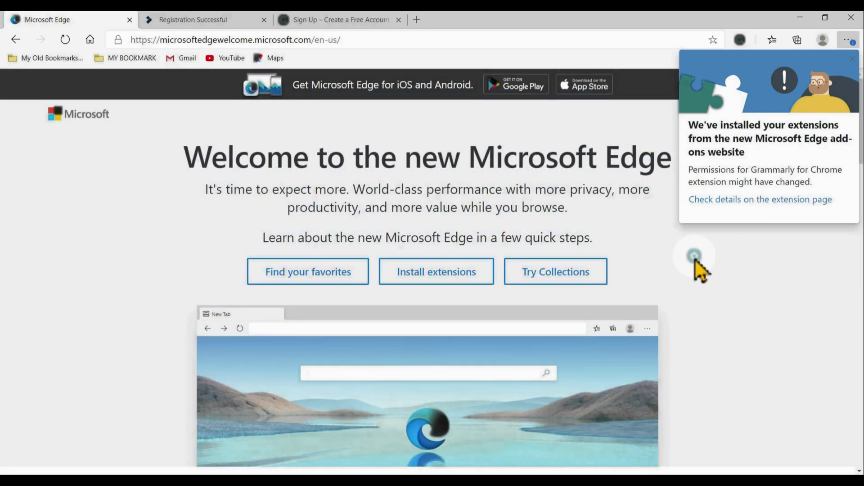
{"action": "left_click", "coordinate": [855, 65]}
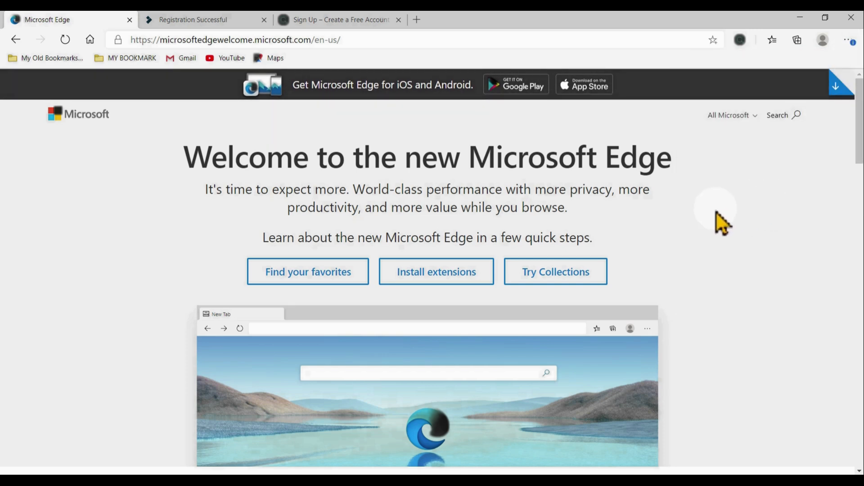
Step: Expand the Get the App banner, look over its mobile download options, and collapse it again
{"action": "left_click", "coordinate": [839, 92]}
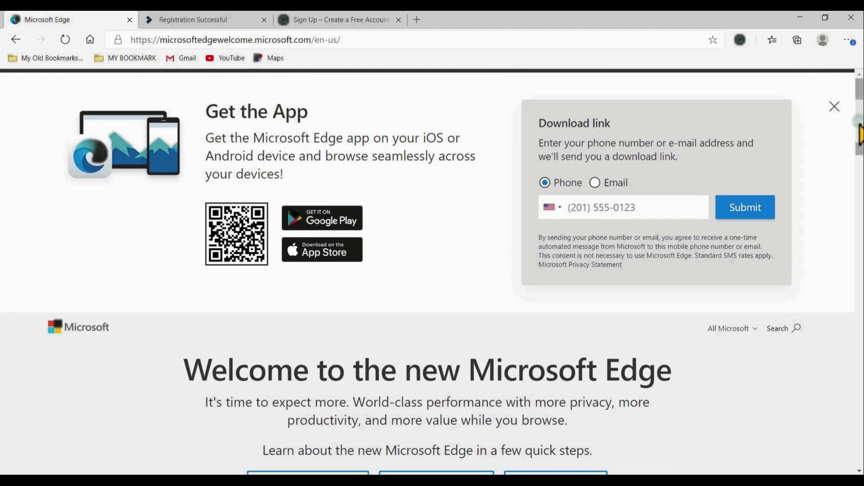
{"action": "scroll", "coordinate": [859, 135], "scroll_direction": "down", "scroll_amount": 2}
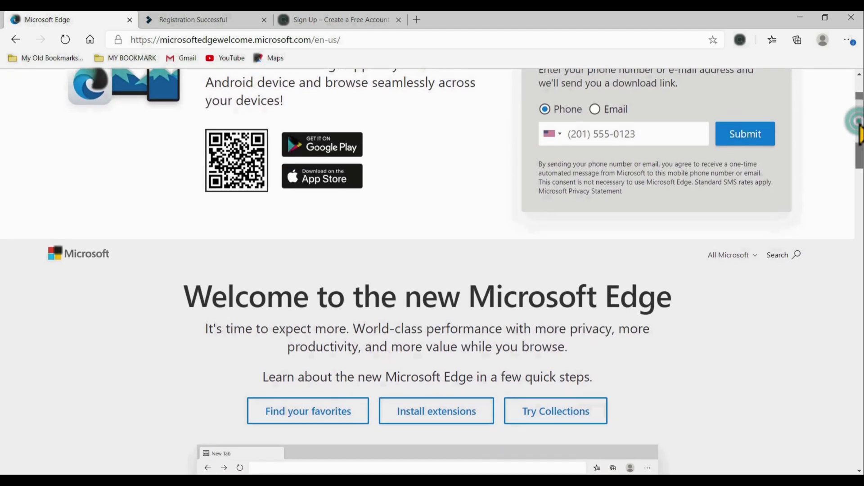
{"action": "left_click_drag", "start_coordinate": [859, 131], "coordinate": [858, 116]}
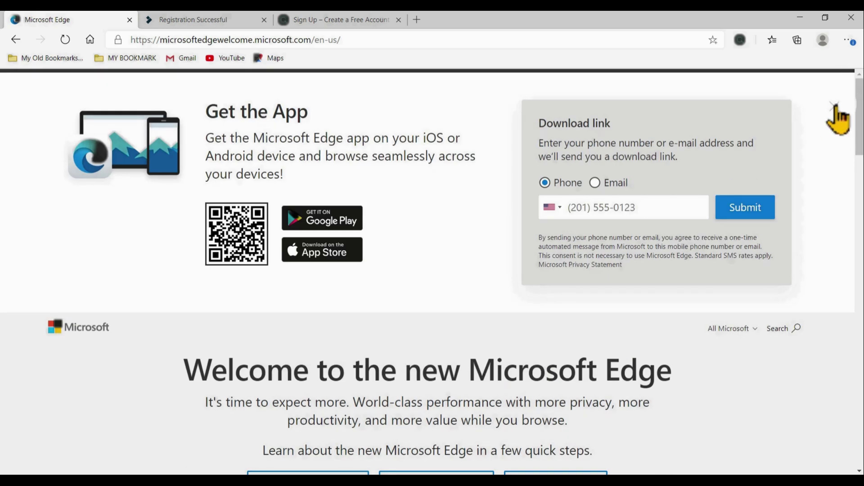
{"action": "left_click", "coordinate": [833, 106]}
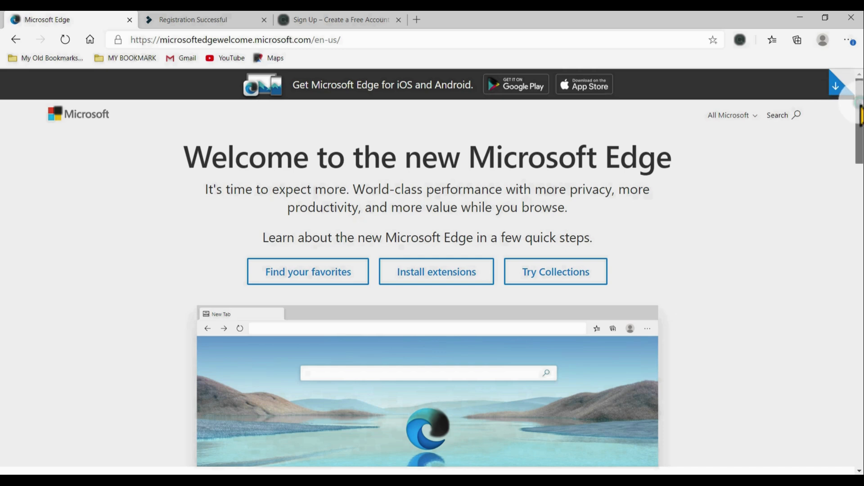
Step: Look through the welcome page's Privacy section, from the browser privacy promise to the Dive deeper links
{"action": "scroll", "coordinate": [424, 269], "scroll_direction": "down", "scroll_amount": 6}
{"action": "scroll", "coordinate": [427, 275], "scroll_direction": "down", "scroll_amount": 2}
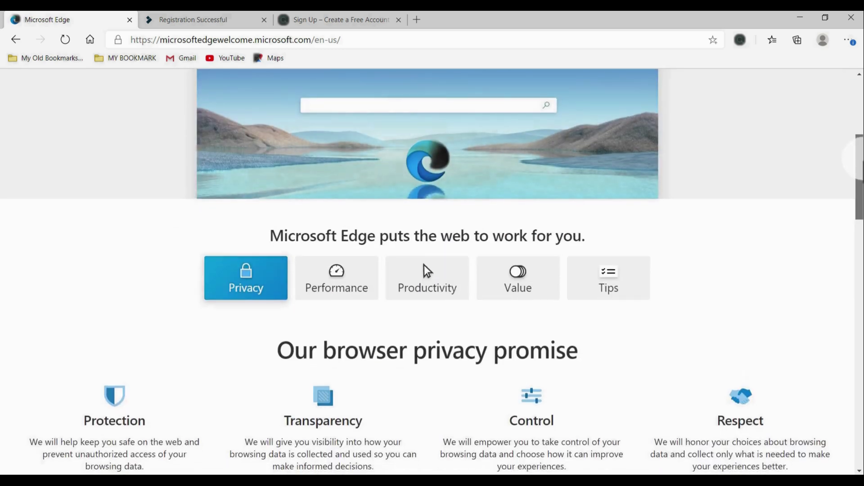
{"action": "scroll", "coordinate": [427, 275], "scroll_direction": "down", "scroll_amount": 6}
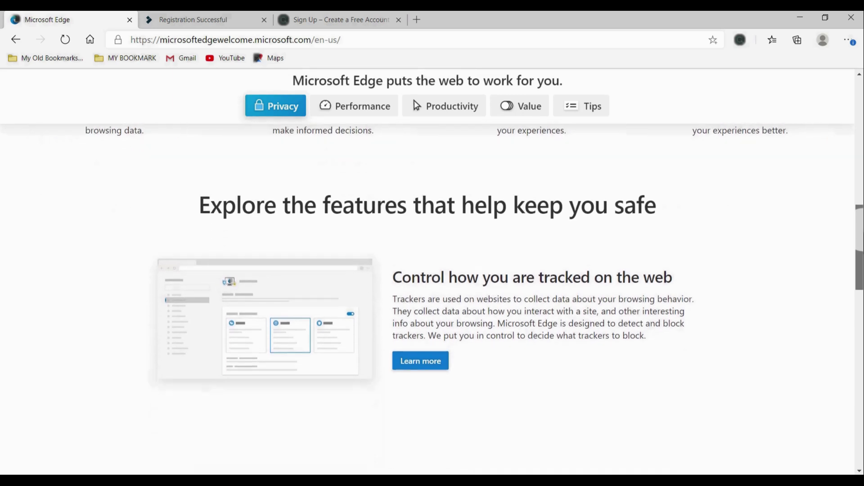
{"action": "scroll", "coordinate": [474, 300], "scroll_direction": "down", "scroll_amount": 8}
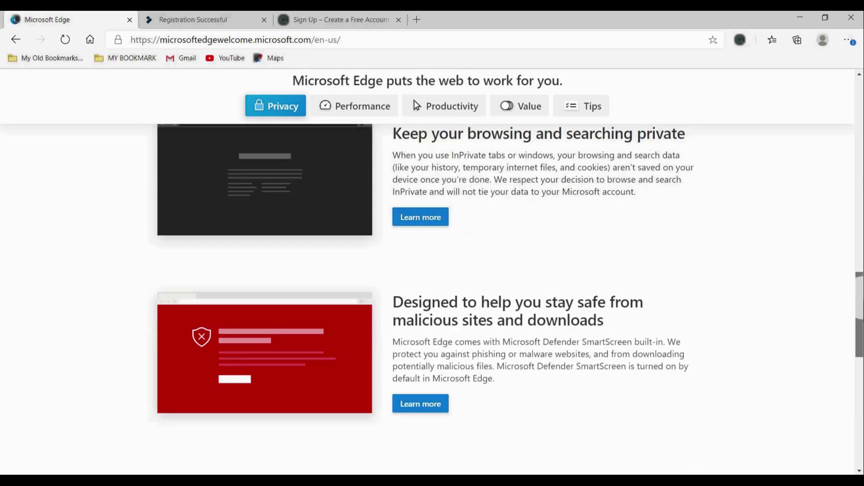
{"action": "scroll", "coordinate": [427, 297], "scroll_direction": "down", "scroll_amount": 7}
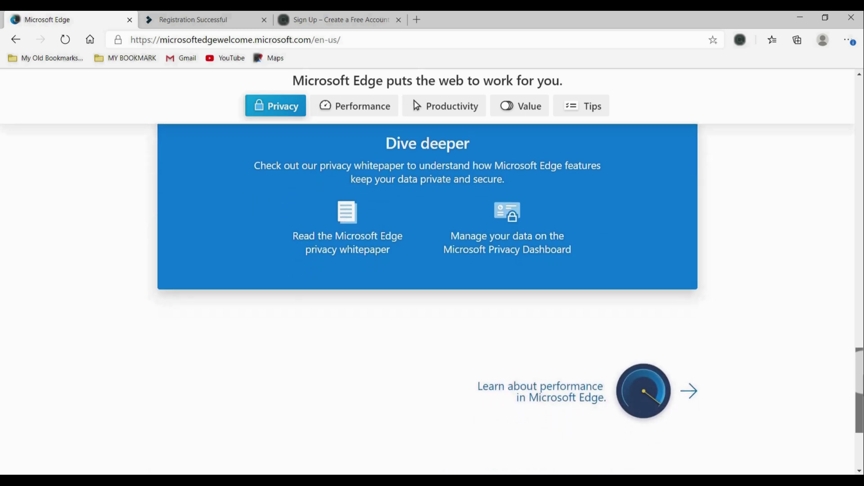
{"action": "scroll", "coordinate": [856, 305], "scroll_direction": "up", "scroll_amount": 3}
{"action": "left_click_drag", "start_coordinate": [857, 315], "coordinate": [850, 93]}
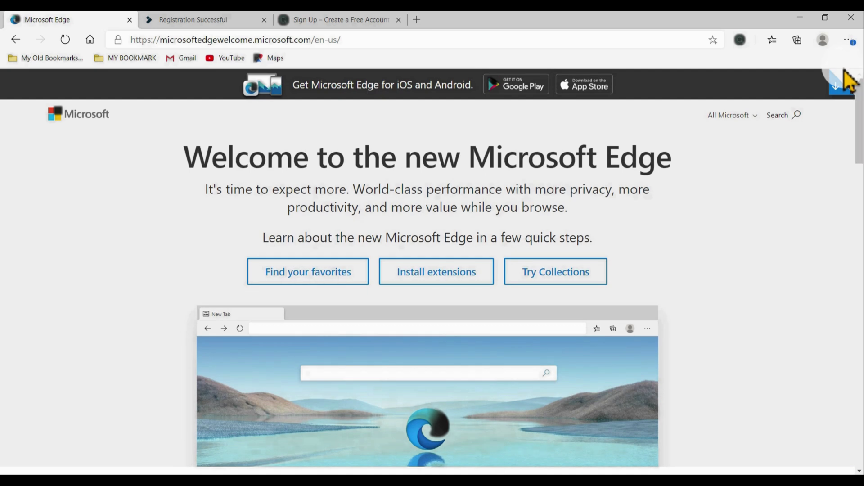
Step: View the Find your favorites, Install extensions and Try Collections tutorials on the welcome page
{"action": "left_click", "coordinate": [301, 272]}
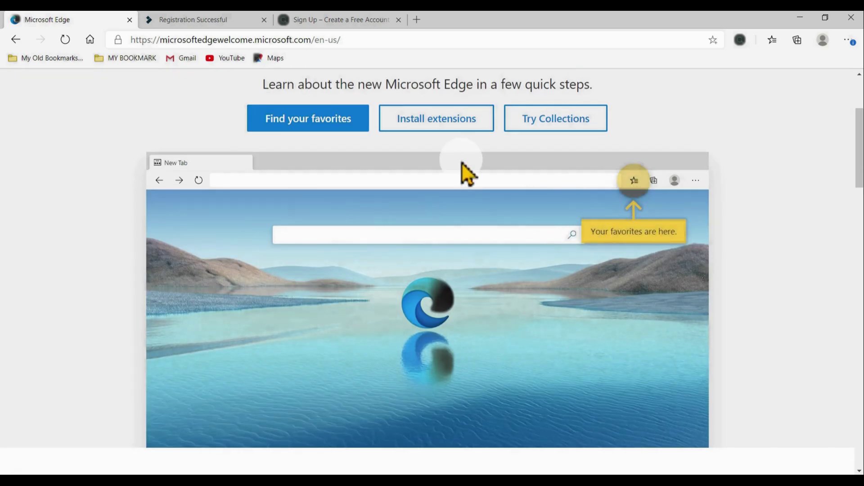
{"action": "left_click", "coordinate": [438, 125]}
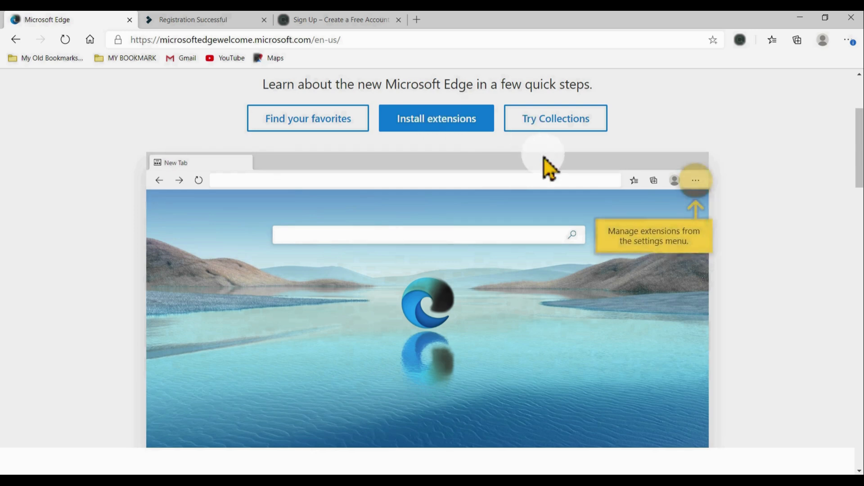
{"action": "left_click", "coordinate": [550, 122]}
{"action": "left_click", "coordinate": [656, 182]}
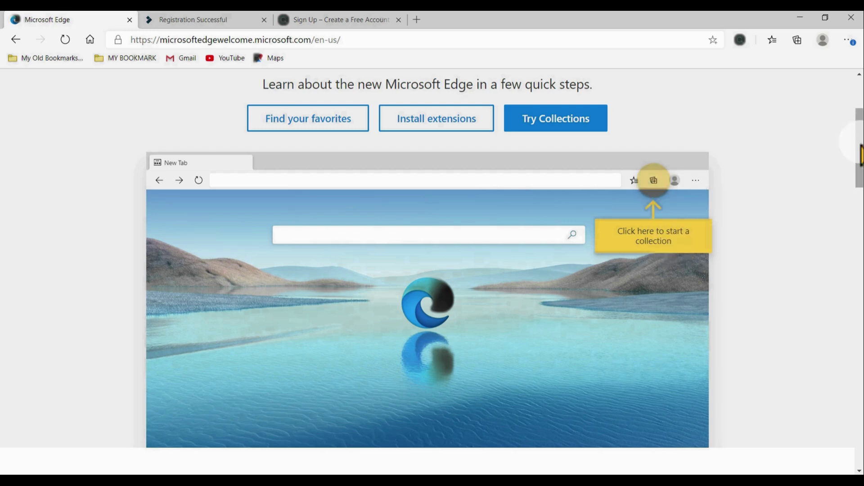
{"action": "right_click", "coordinate": [851, 108]}
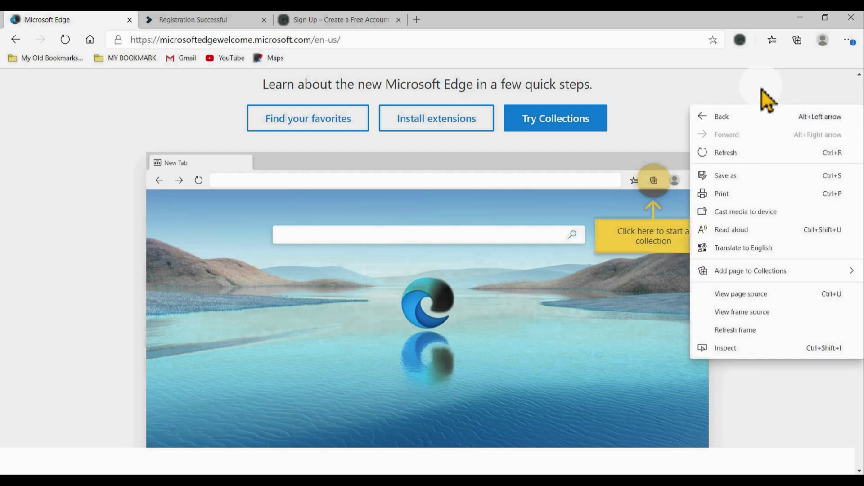
{"action": "left_click", "coordinate": [762, 90]}
{"action": "scroll", "coordinate": [859, 126], "scroll_direction": "up", "scroll_amount": 3}
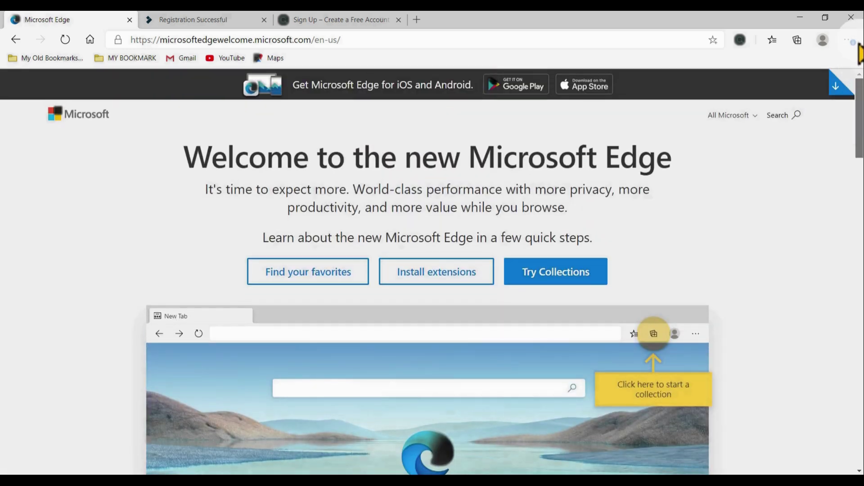
Step: Import browser data from Google Chrome through the Favorites options, keeping every data type from favorites to extensions selected, and close the completion notice
{"action": "left_click", "coordinate": [853, 41]}
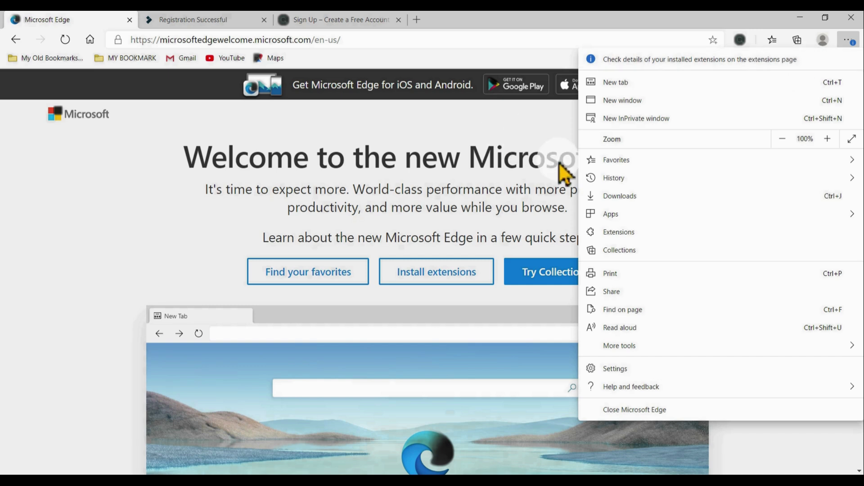
{"action": "mouse_move", "coordinate": [616, 162]}
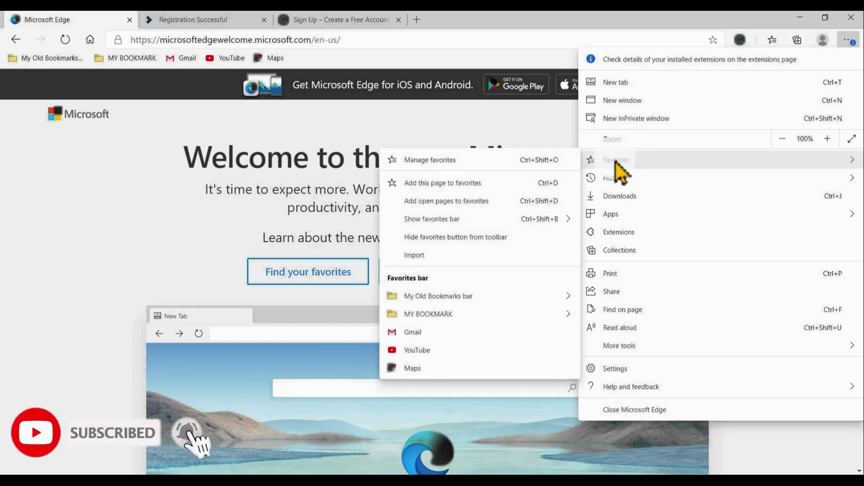
{"action": "mouse_move", "coordinate": [455, 314]}
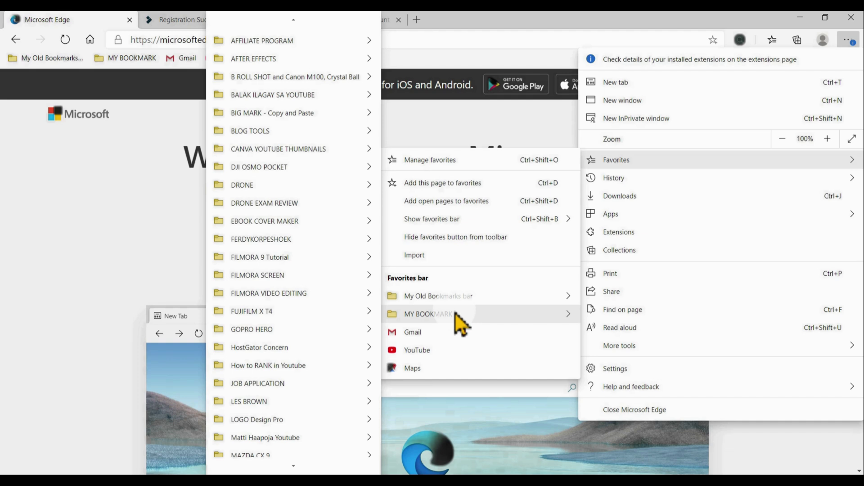
{"action": "left_click", "coordinate": [419, 257]}
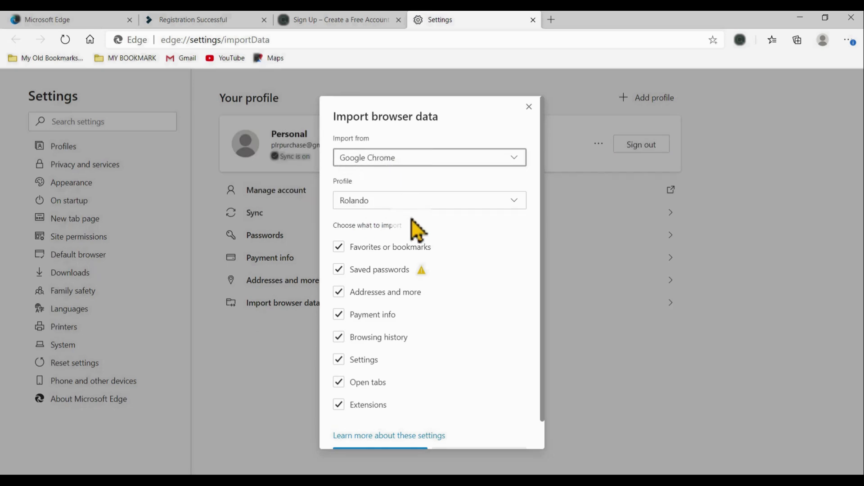
{"action": "left_click", "coordinate": [543, 379]}
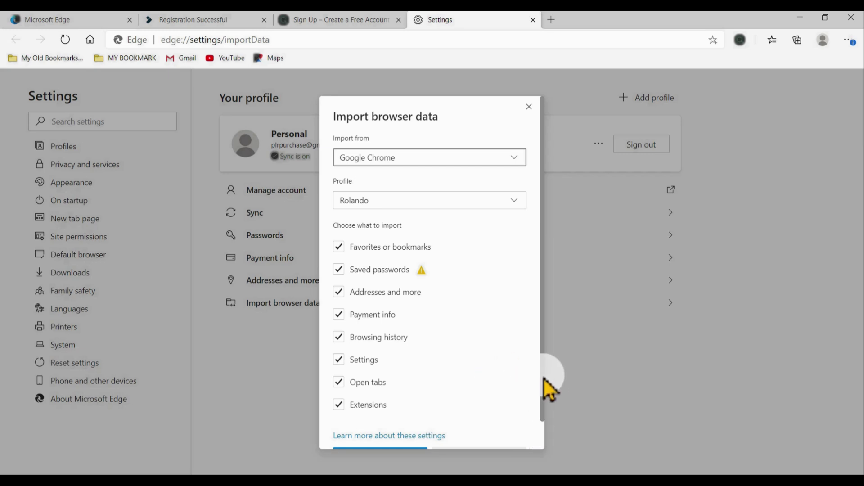
{"action": "left_click_drag", "start_coordinate": [543, 379], "coordinate": [543, 407]}
{"action": "left_click", "coordinate": [388, 429]}
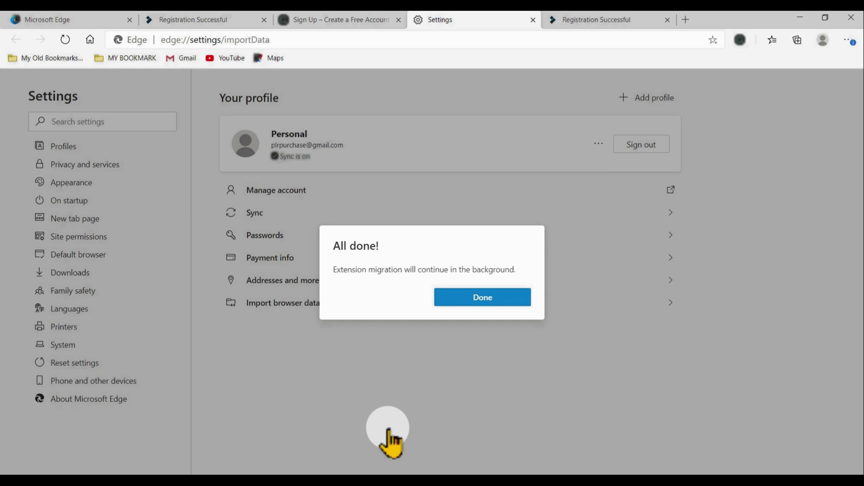
{"action": "left_click", "coordinate": [485, 297]}
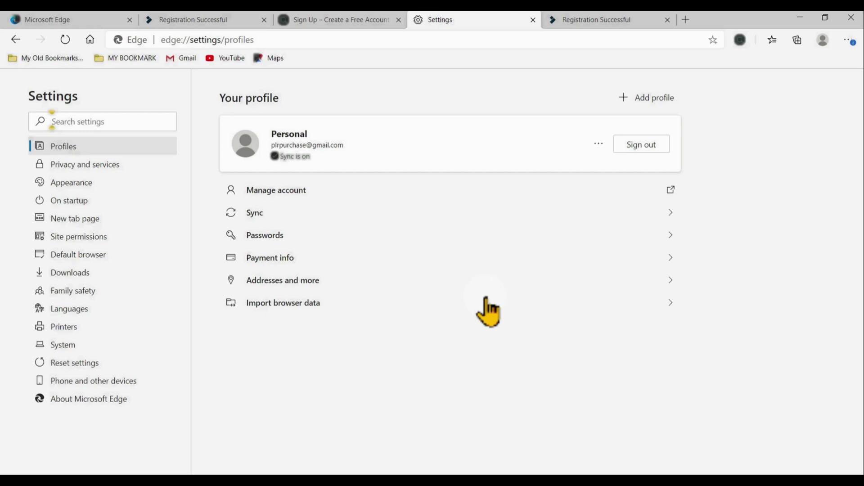
Step: Look at the profile's saved passwords page and return to the profile settings
{"action": "left_click", "coordinate": [268, 237]}
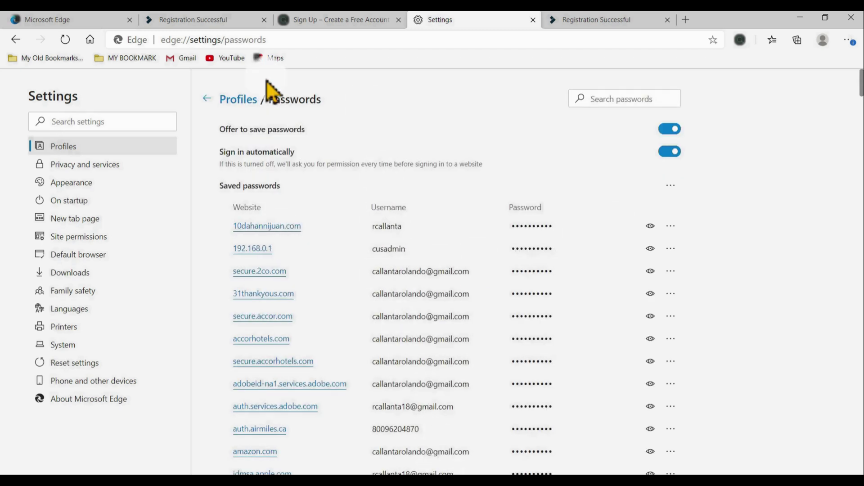
{"action": "left_click", "coordinate": [206, 99]}
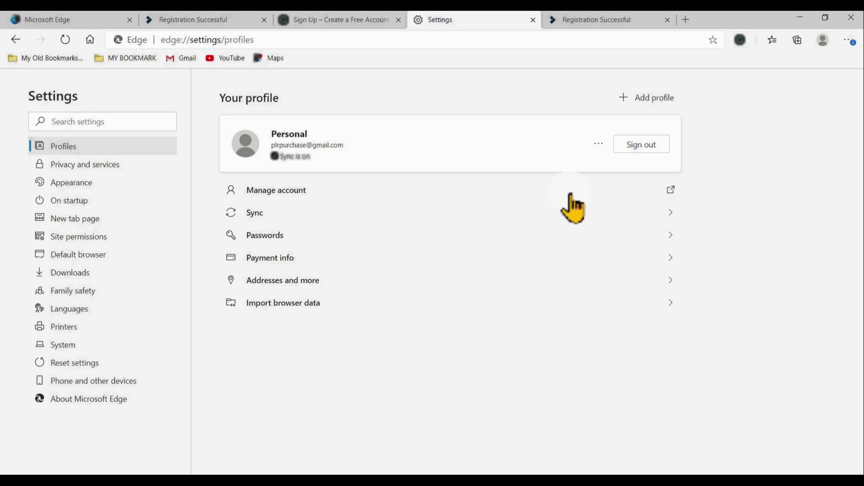
{"action": "left_click", "coordinate": [643, 148]}
Step: Check the newly opened Registration Successful page, close both Registration Successful tabs and return to the Microsoft Edge welcome page
{"action": "left_click", "coordinate": [587, 21]}
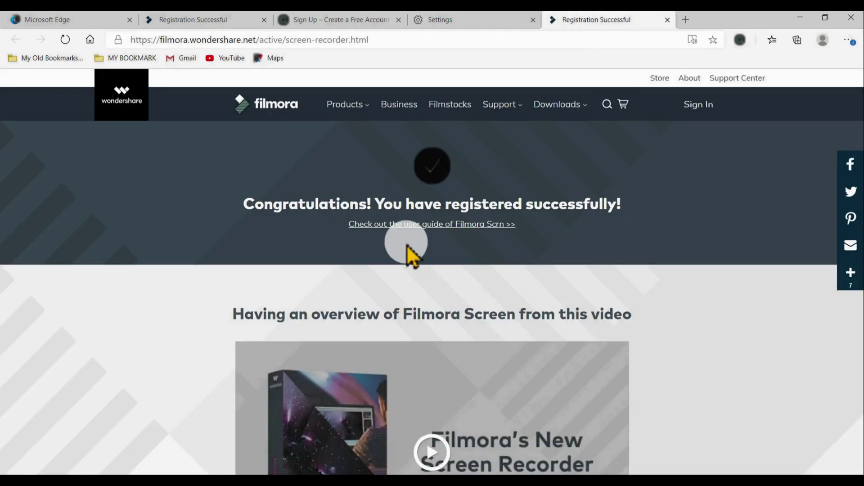
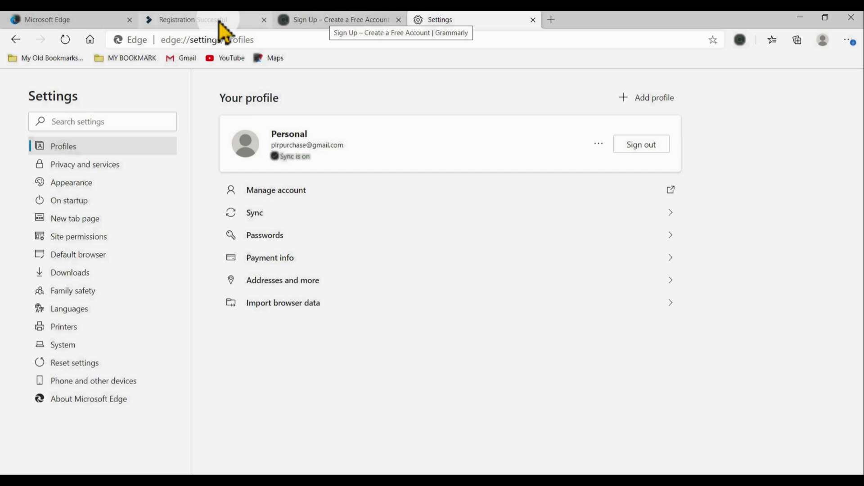
{"action": "left_click", "coordinate": [264, 21]}
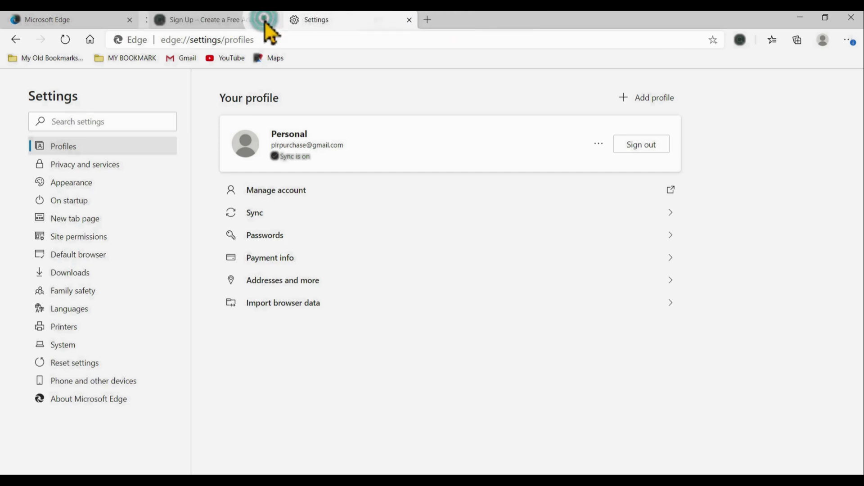
{"action": "left_click", "coordinate": [82, 20]}
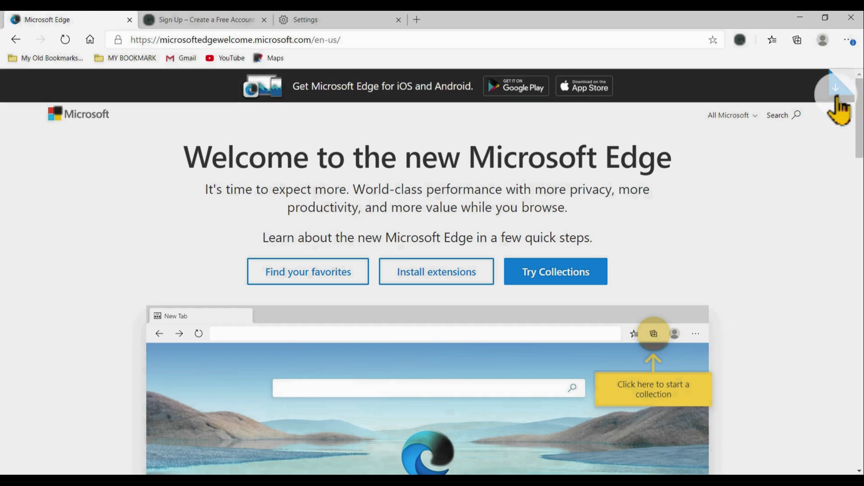
Step: Open the Manage favorites page from the browser's Favorites options
{"action": "scroll", "coordinate": [856, 110], "scroll_direction": "down", "scroll_amount": 8}
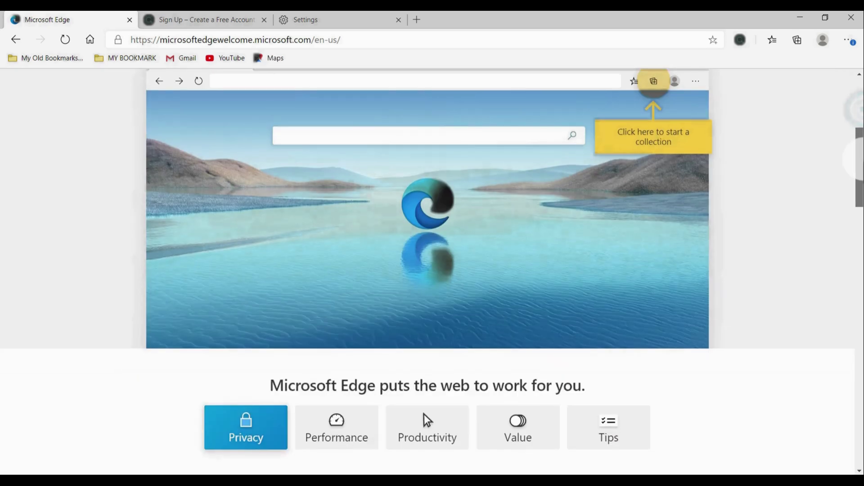
{"action": "scroll", "coordinate": [856, 94], "scroll_direction": "up", "scroll_amount": 8}
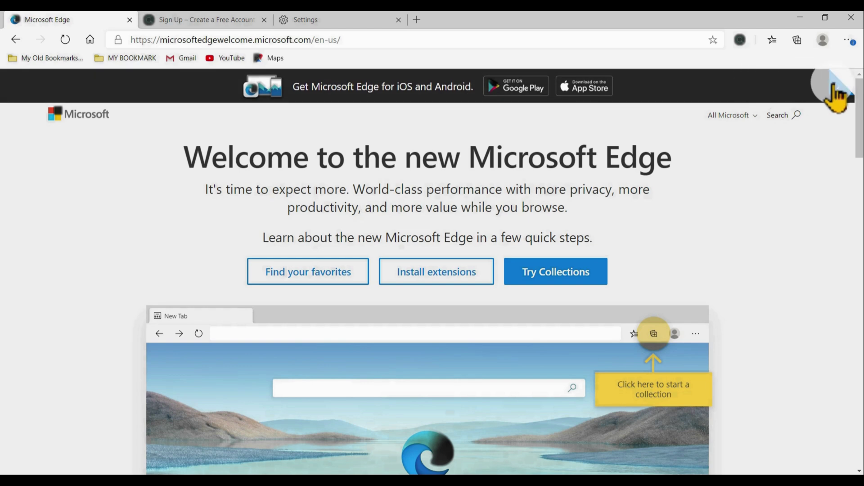
{"action": "left_click", "coordinate": [849, 42]}
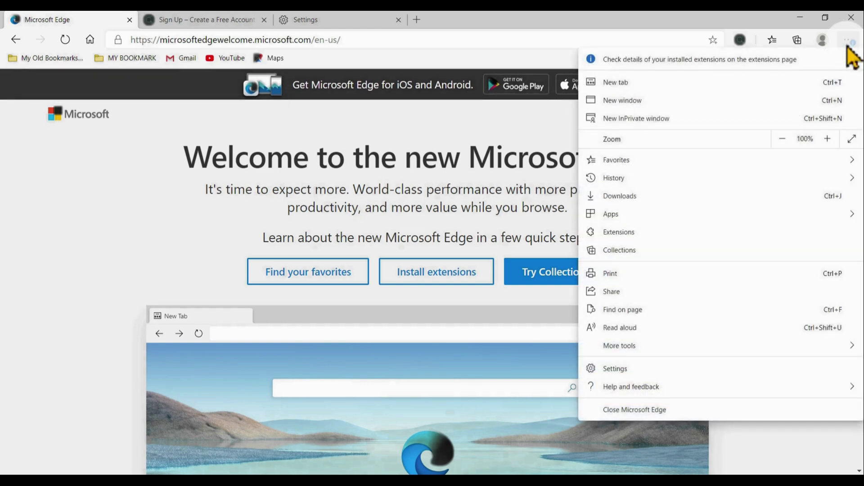
{"action": "mouse_move", "coordinate": [652, 162]}
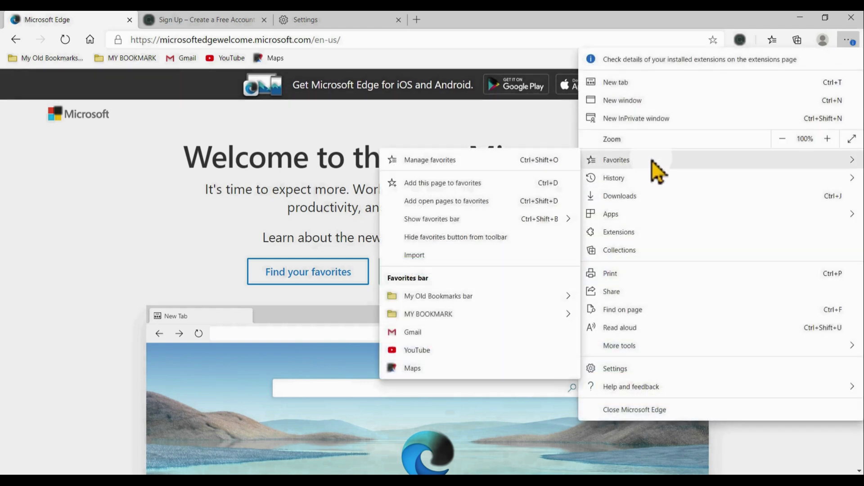
{"action": "mouse_move", "coordinate": [448, 315]}
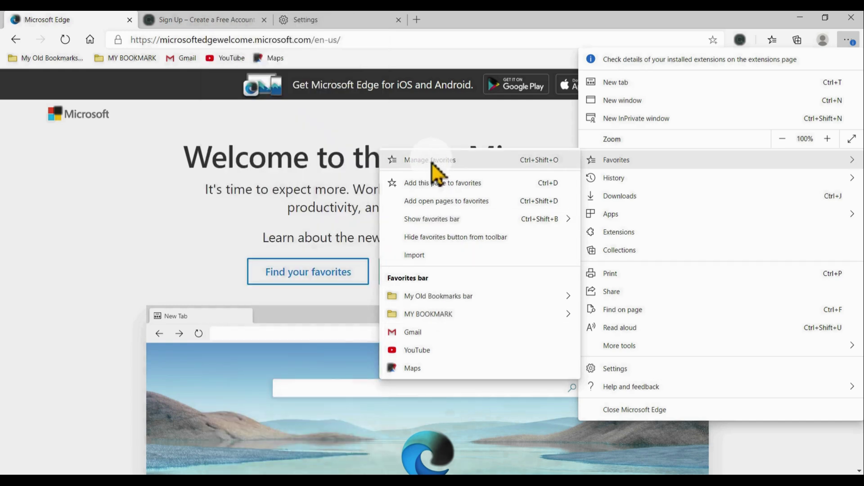
{"action": "left_click", "coordinate": [432, 162]}
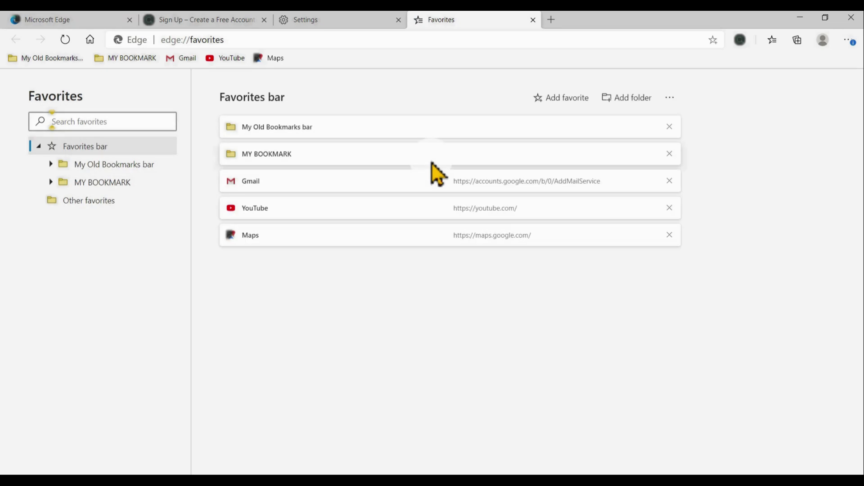
Step: Expand the MY BOOKMARK folder in the favorites tree and look through its subfolders
{"action": "left_click", "coordinate": [51, 182]}
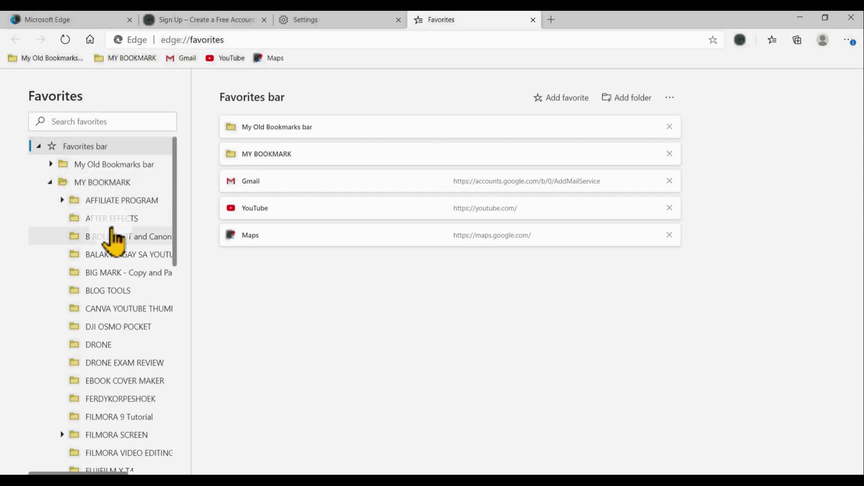
{"action": "left_click_drag", "start_coordinate": [175, 186], "coordinate": [181, 402]}
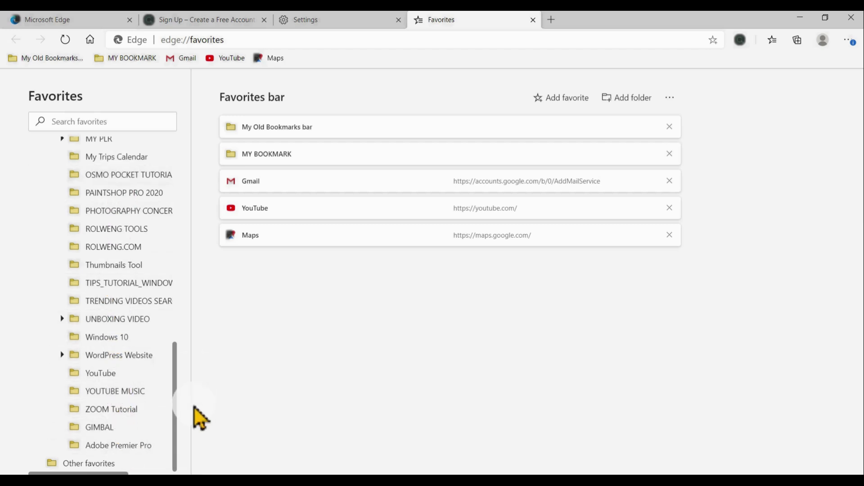
{"action": "left_click_drag", "start_coordinate": [175, 383], "coordinate": [170, 164]}
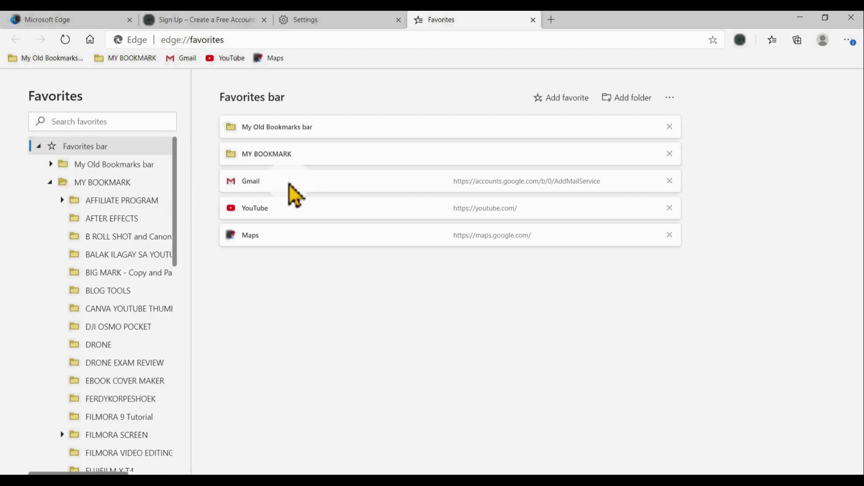
Step: Sort the Favorites bar by name and check the order of the folder tree
{"action": "left_click", "coordinate": [670, 99]}
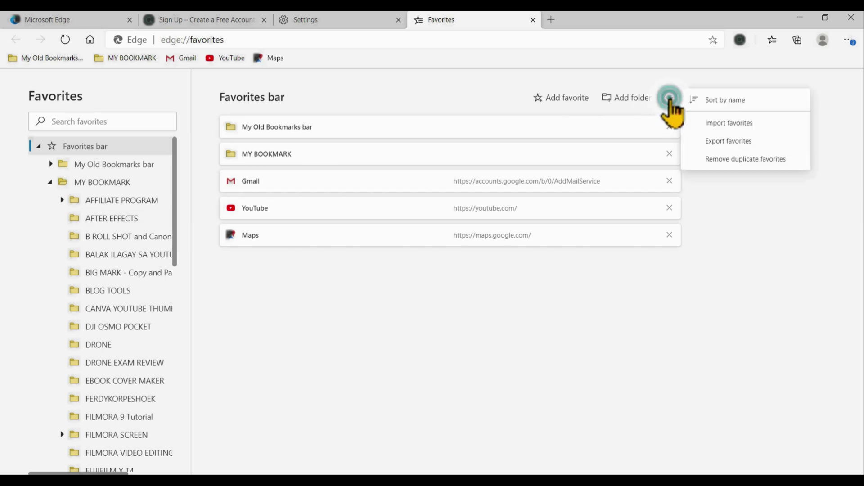
{"action": "left_click", "coordinate": [720, 101]}
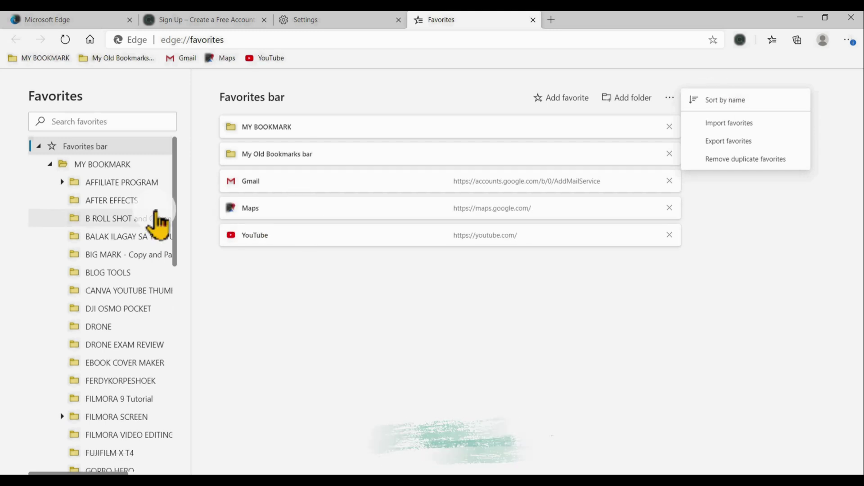
{"action": "left_click_drag", "start_coordinate": [176, 179], "coordinate": [185, 416]}
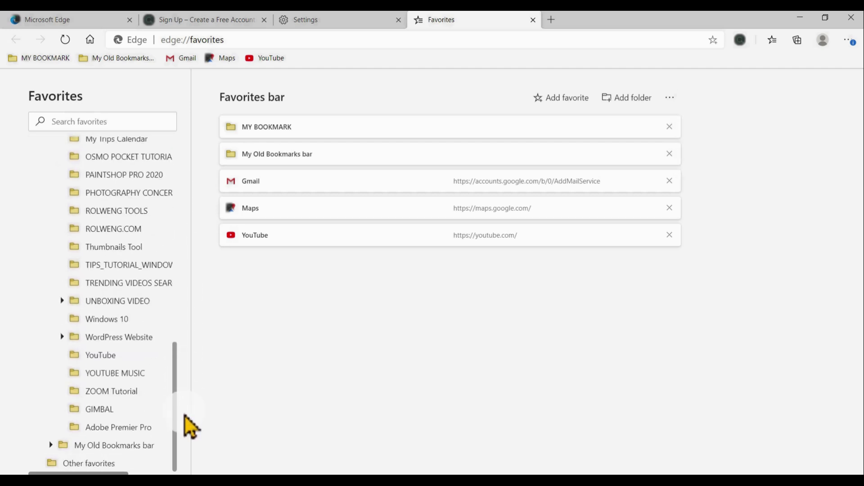
{"action": "scroll", "coordinate": [174, 298], "scroll_direction": "up", "scroll_amount": 15}
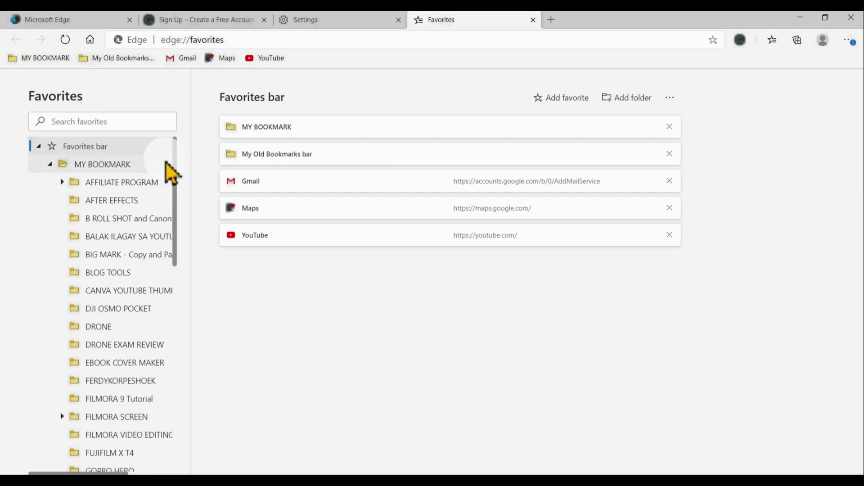
Step: Sort the contents of the MY BOOKMARK folder by name
{"action": "left_click", "coordinate": [117, 164]}
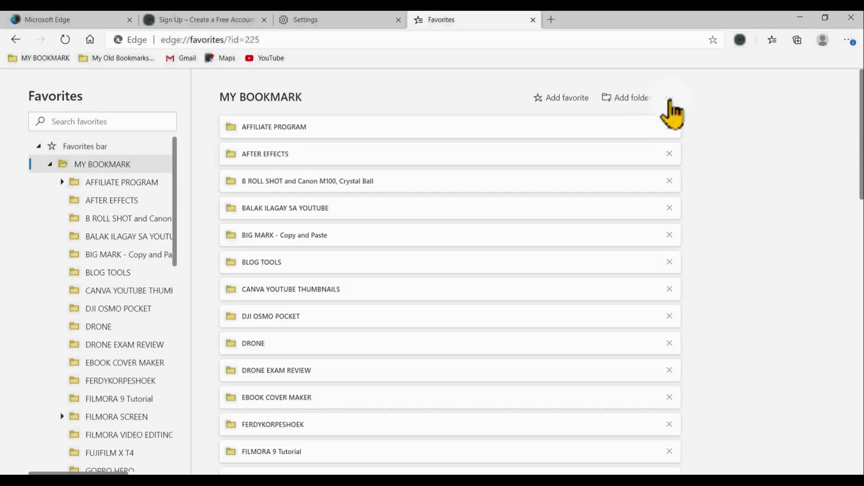
{"action": "left_click", "coordinate": [670, 99]}
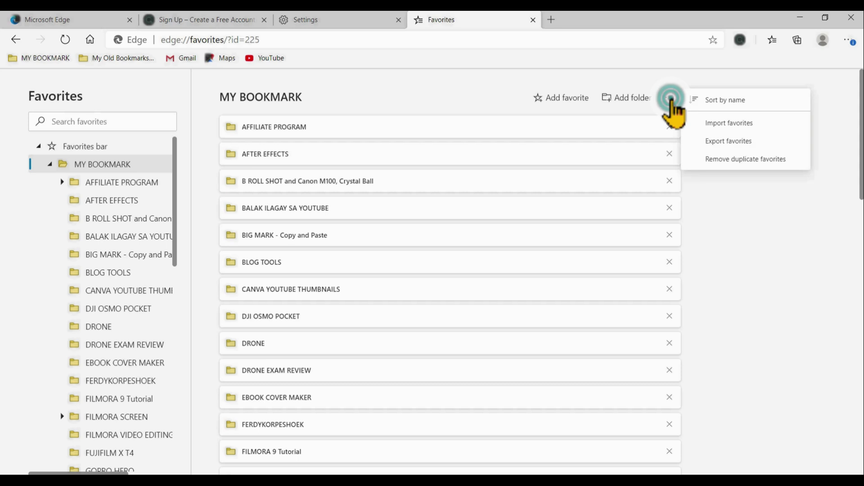
{"action": "left_click", "coordinate": [720, 100]}
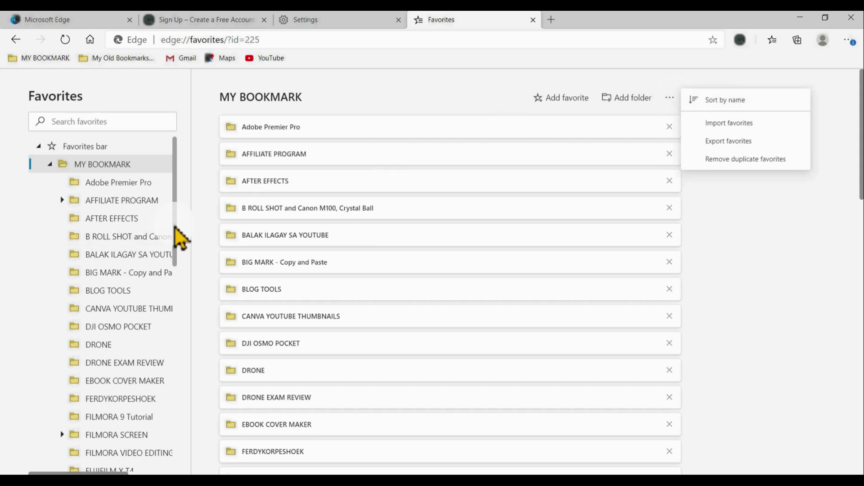
{"action": "left_click_drag", "start_coordinate": [176, 210], "coordinate": [189, 145]}
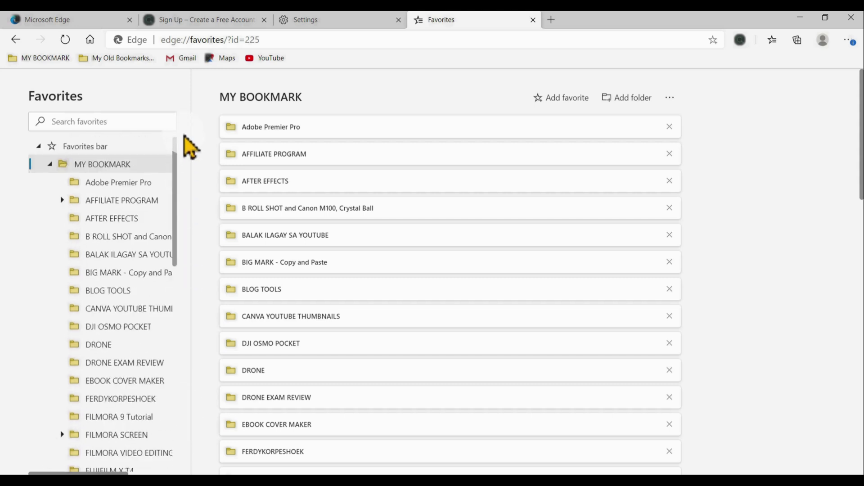
Step: Close the Favorites page and check the sorted MY BOOKMARK folder in the browser's Favorites options
{"action": "left_click_drag", "start_coordinate": [859, 108], "coordinate": [855, 75]}
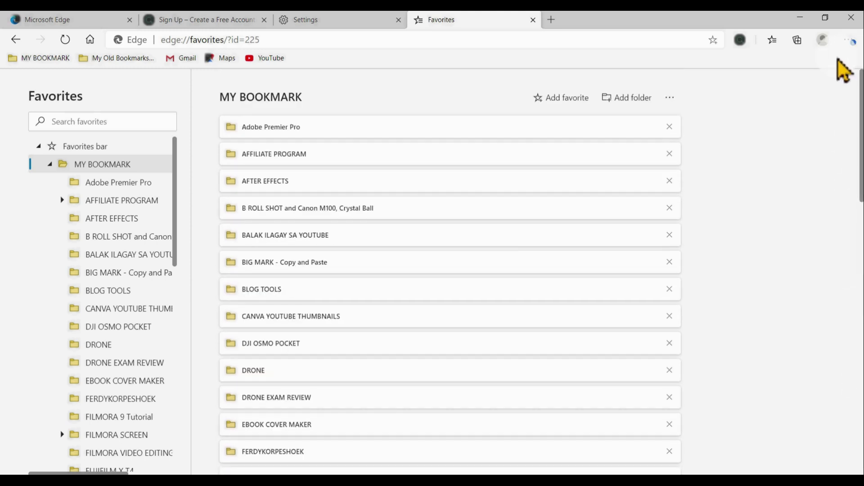
{"action": "left_click", "coordinate": [531, 20]}
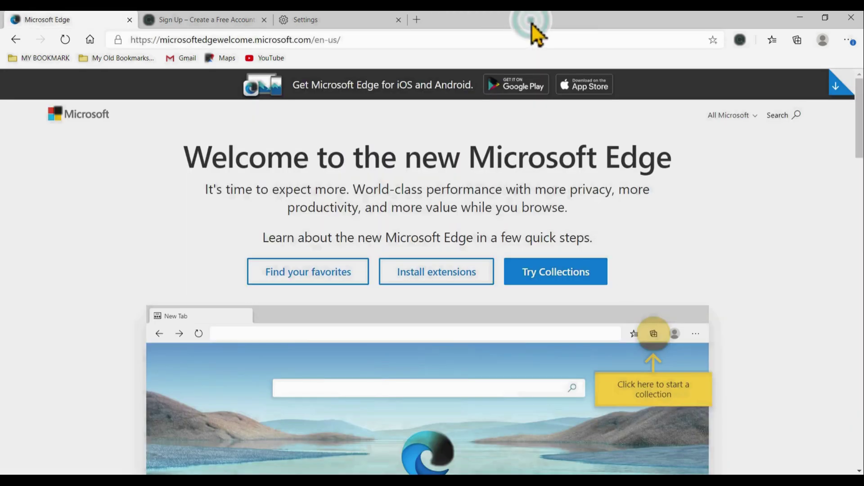
{"action": "left_click", "coordinate": [848, 42]}
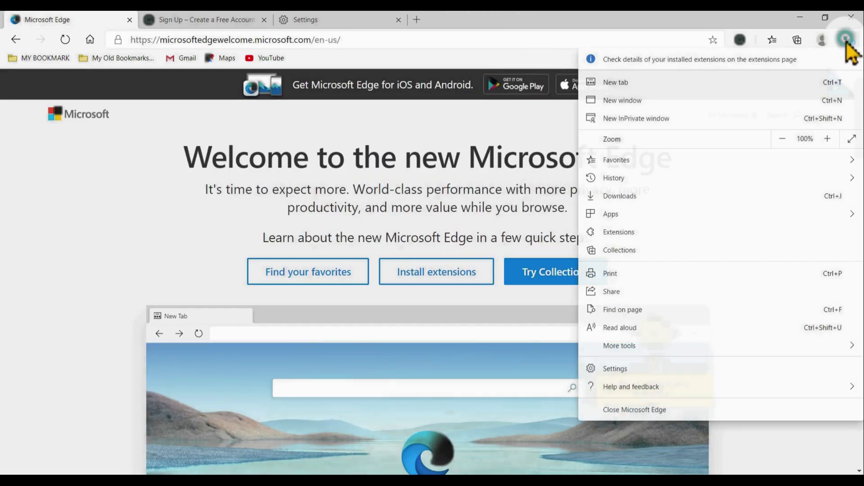
{"action": "left_click", "coordinate": [631, 163]}
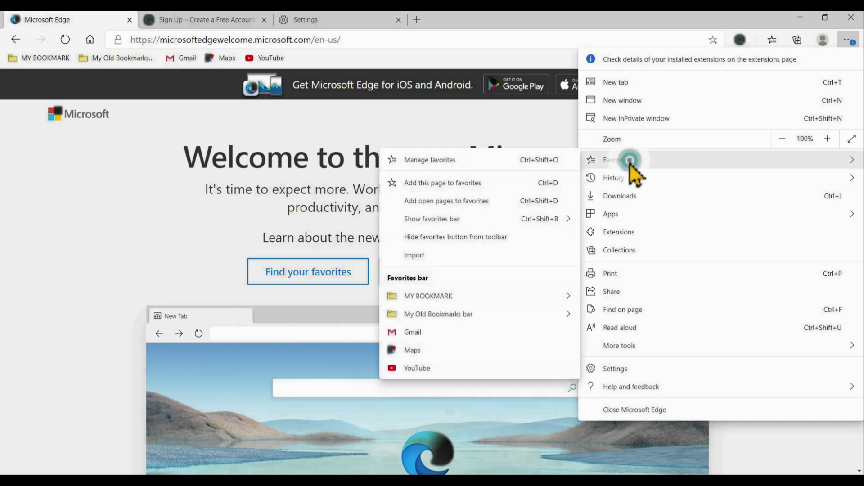
{"action": "left_click", "coordinate": [438, 298]}
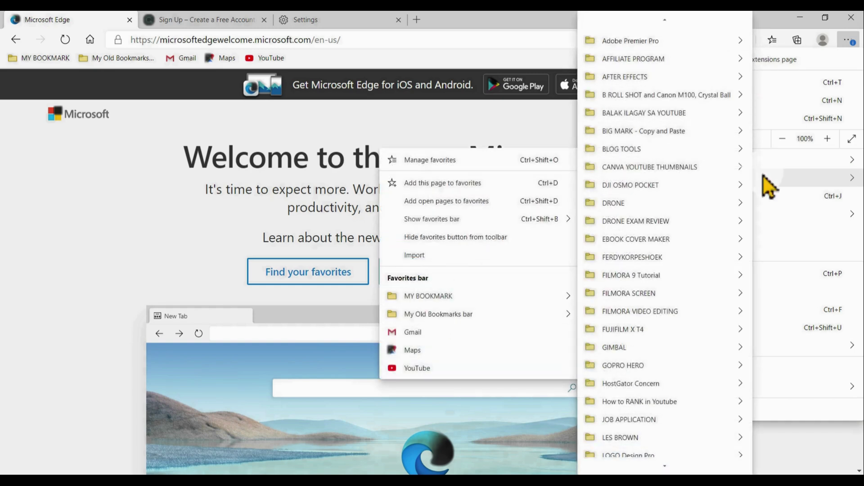
{"action": "mouse_move", "coordinate": [665, 468]}
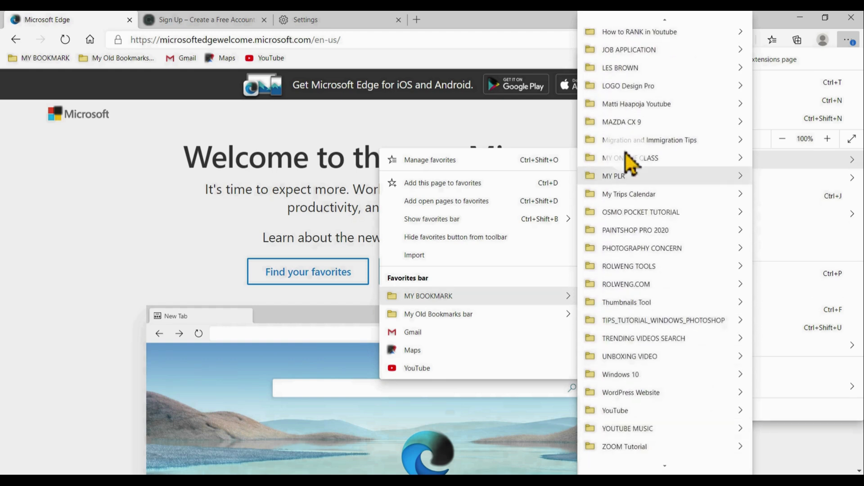
{"action": "left_click", "coordinate": [526, 40]}
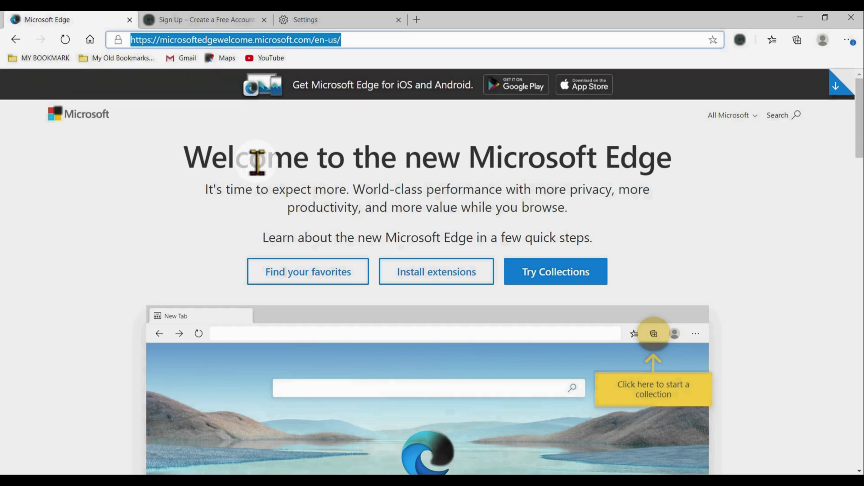
Step: Look through the MY BOOKMARK and My Old Bookmarks folders on the favorites bar and close the folder list
{"action": "left_click", "coordinate": [43, 60]}
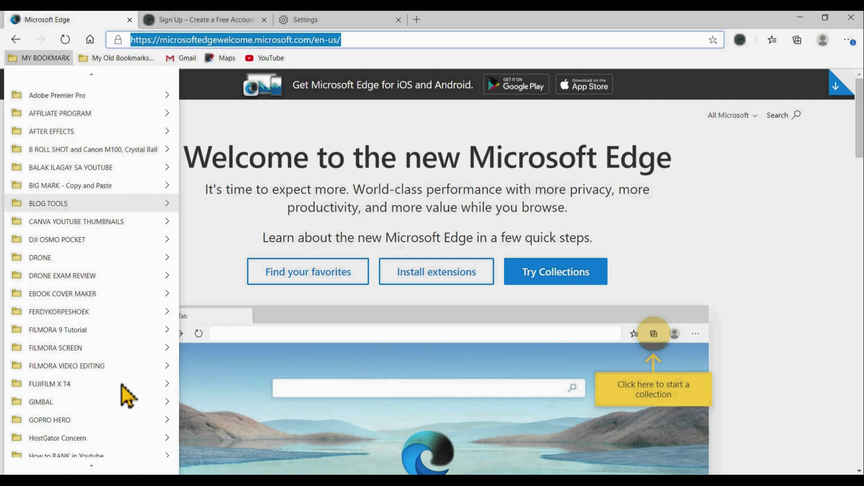
{"action": "scroll", "coordinate": [122, 395], "scroll_direction": "down", "scroll_amount": 8}
{"action": "scroll", "coordinate": [92, 472], "scroll_direction": "down", "scroll_amount": 2}
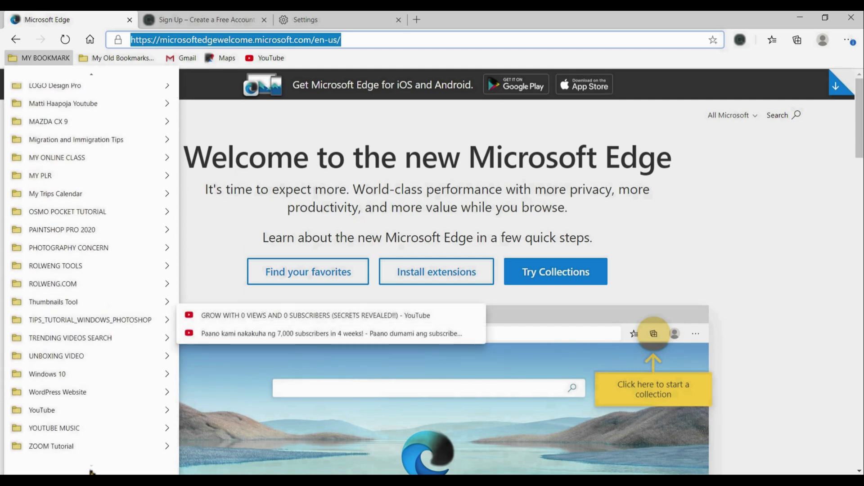
{"action": "left_click", "coordinate": [116, 57]}
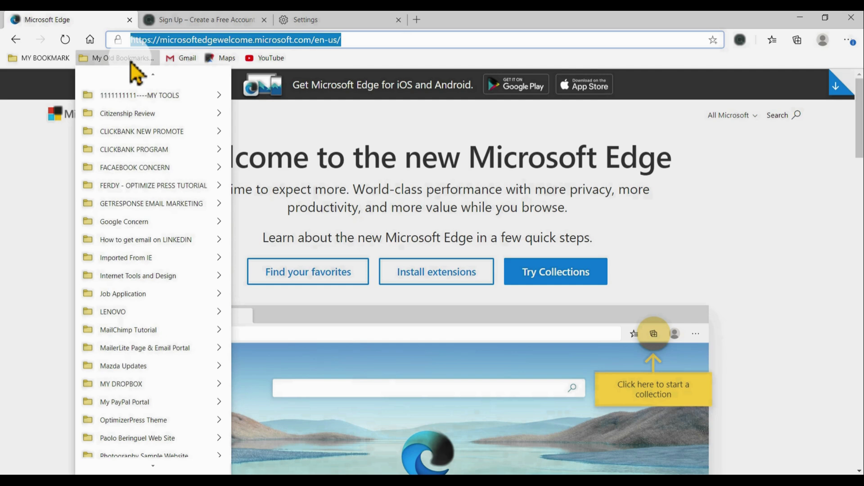
{"action": "mouse_move", "coordinate": [67, 59]}
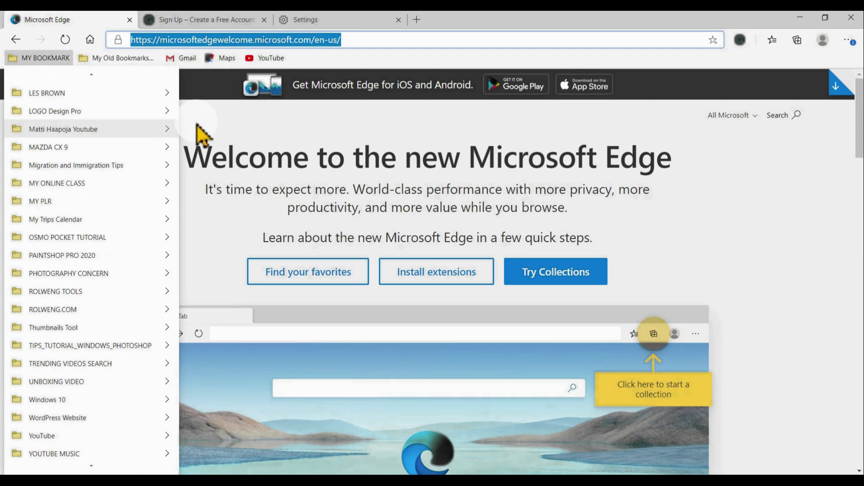
{"action": "left_click", "coordinate": [591, 316]}
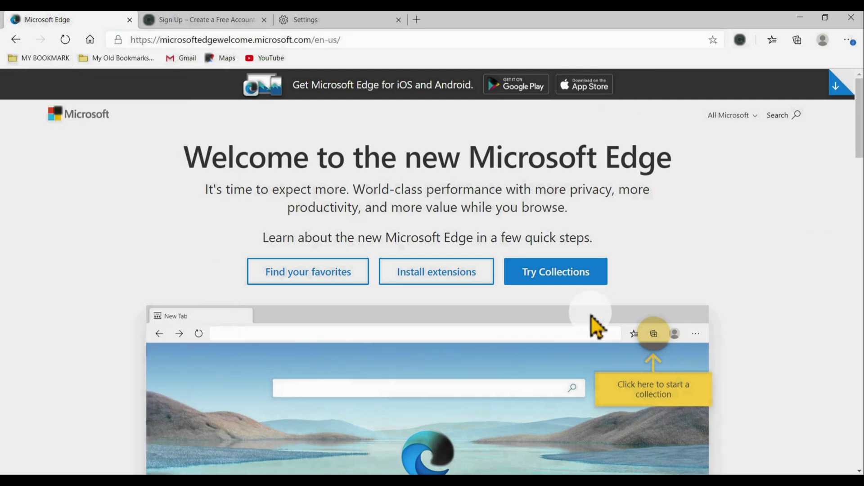
Step: Close the whole browser window with its open tabs and relaunch Microsoft Edge
{"action": "left_click", "coordinate": [347, 22]}
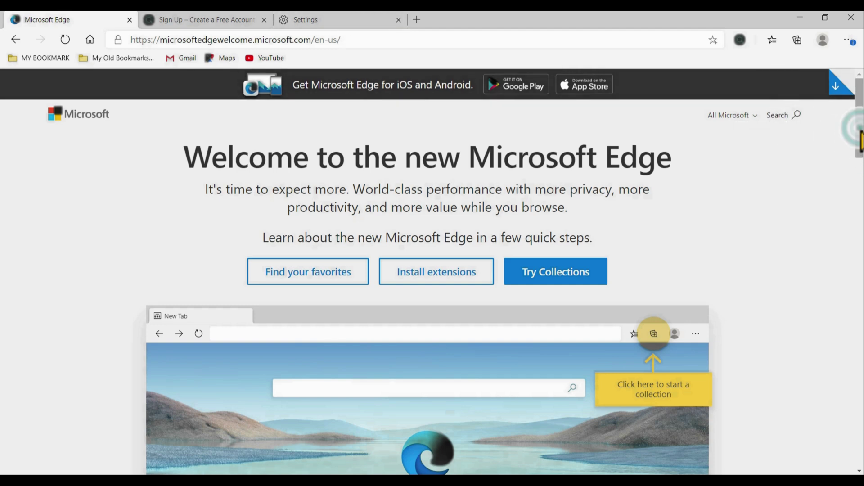
{"action": "left_click_drag", "start_coordinate": [860, 139], "coordinate": [860, 145]}
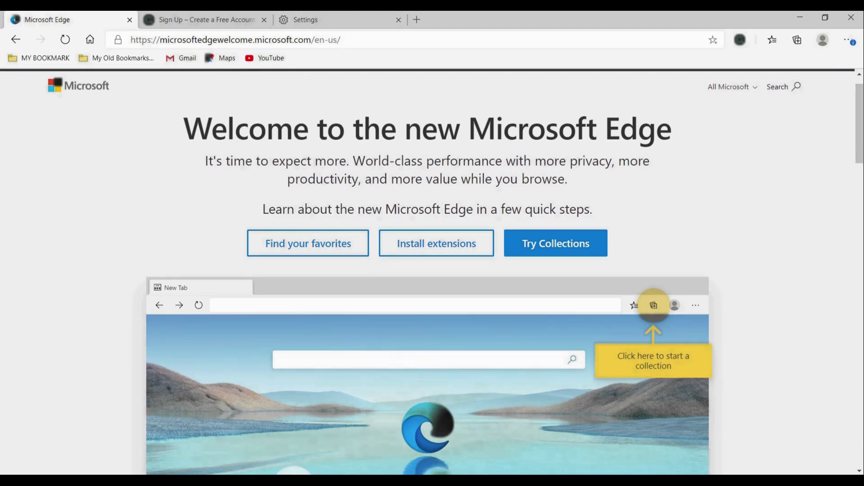
{"action": "left_click", "coordinate": [852, 21]}
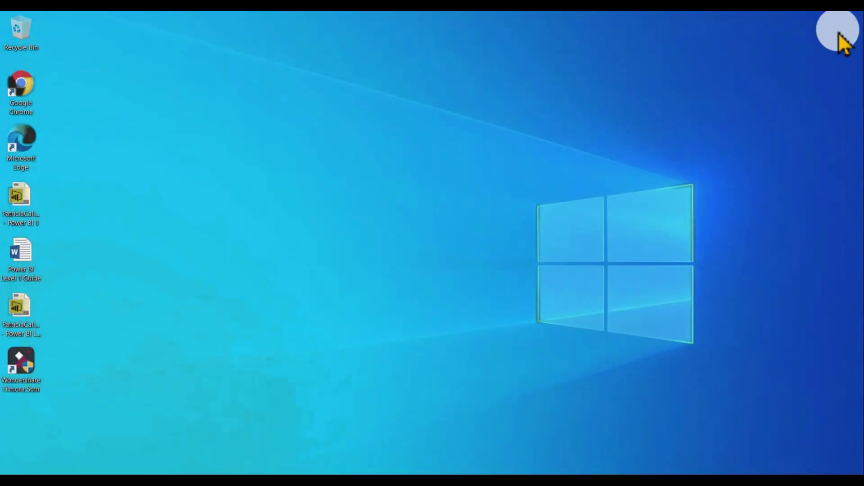
{"action": "left_click", "coordinate": [286, 474]}
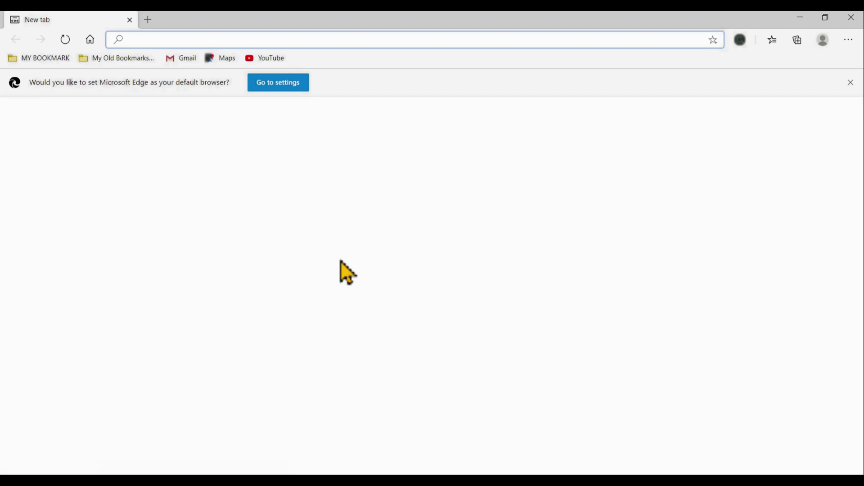
{"action": "left_click", "coordinate": [341, 261]}
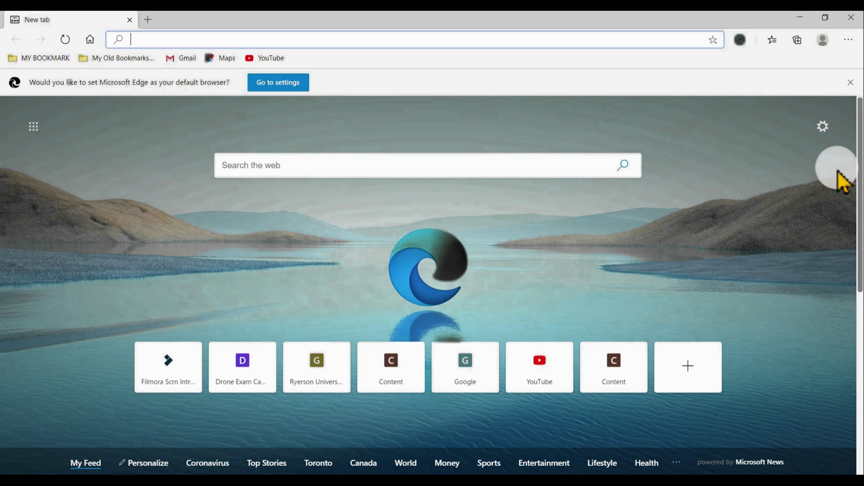
{"action": "left_click", "coordinate": [276, 169]}
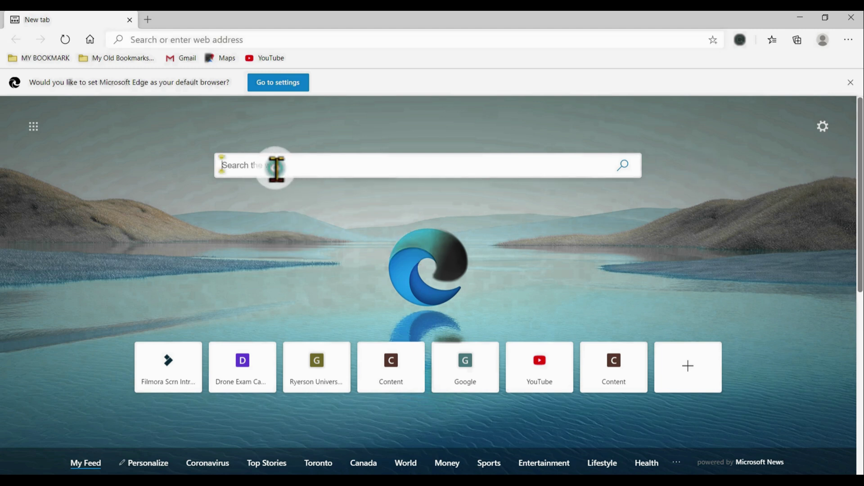
{"action": "type", "text": "than"}
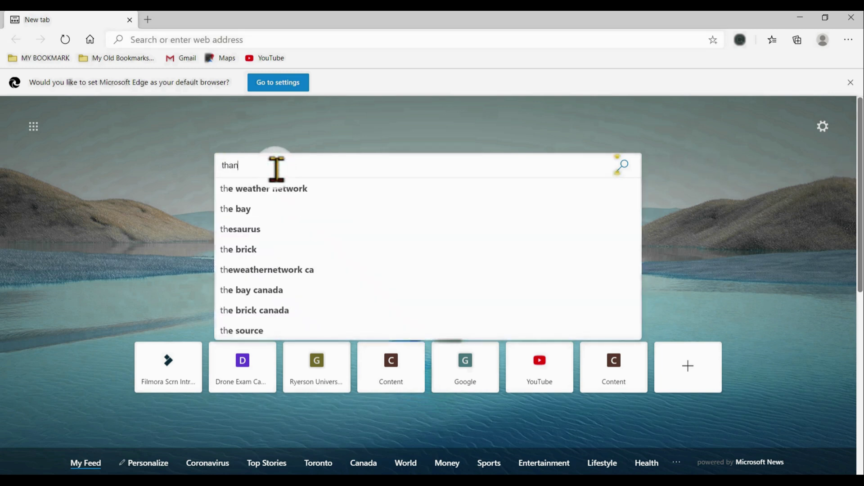
{"action": "type", "text": "k you"}
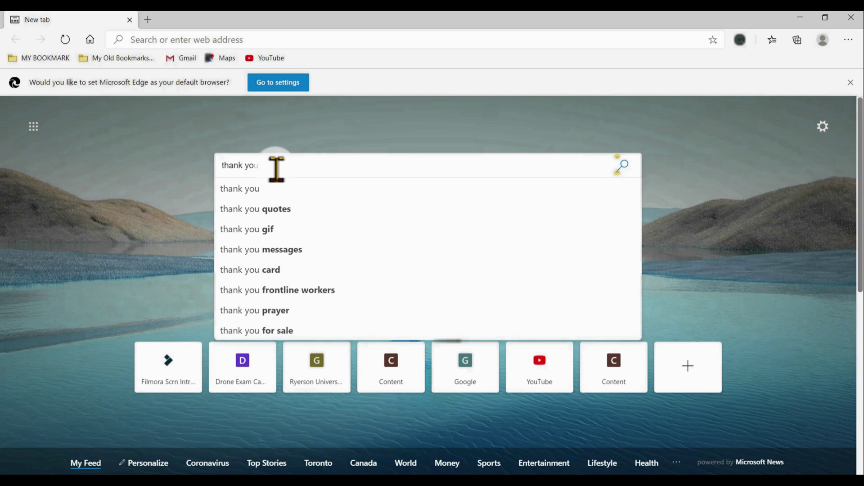
{"action": "key", "text": "BackSpace"}
{"action": "key", "text": "BackSpace"}
{"action": "key", "text": "BackSpace"}
{"action": "key", "text": "BackSpace"}
{"action": "key", "text": "BackSpace"}
{"action": "key", "text": "BackSpace"}
{"action": "key", "text": "BackSpace"}
{"action": "key", "text": "BackSpace"}
{"action": "key", "text": "BackSpace"}
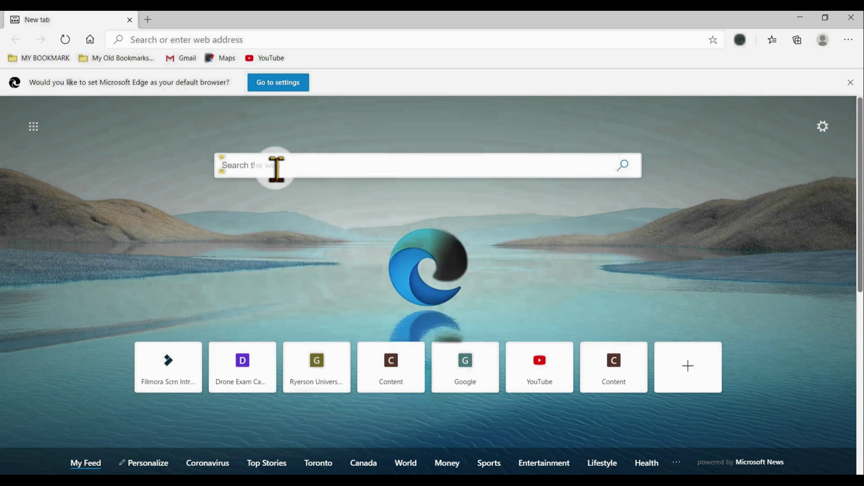
Step: Enter "THANK YOU FOR WATCHING" in the new tab page's web search box and dismiss the suggestions
{"action": "type", "text": "THA"}
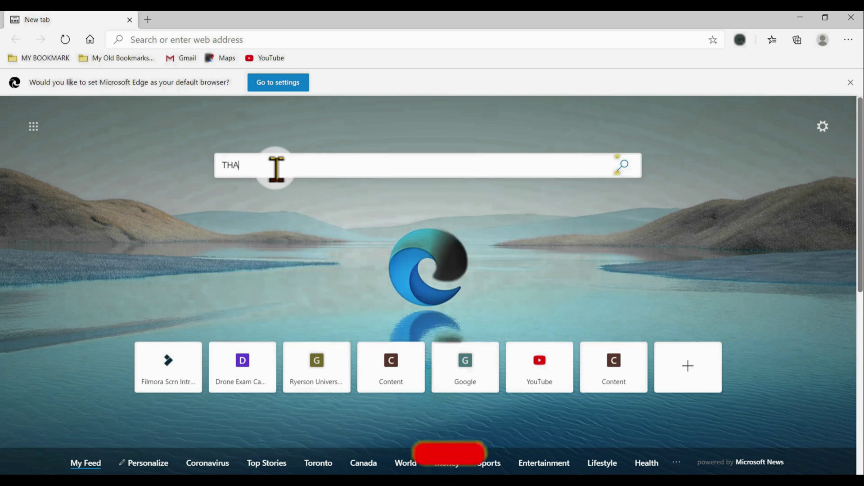
{"action": "type", "text": "NK YOU FOR"}
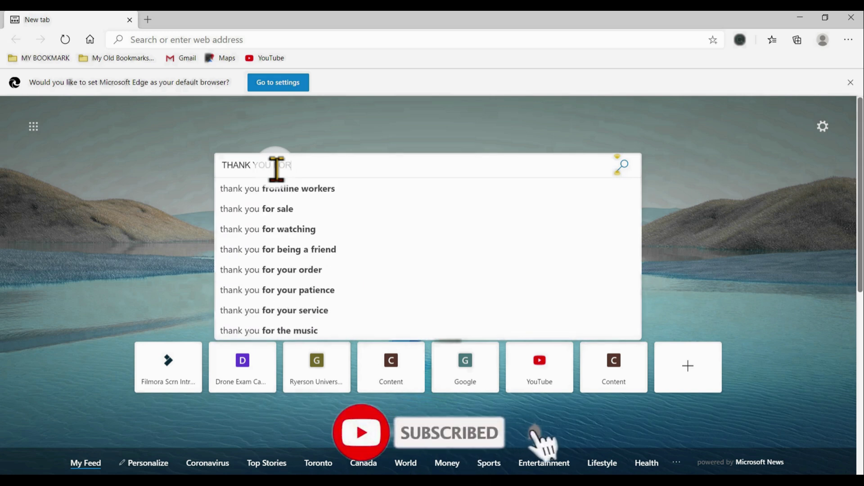
{"action": "type", "text": " WATCHING"}
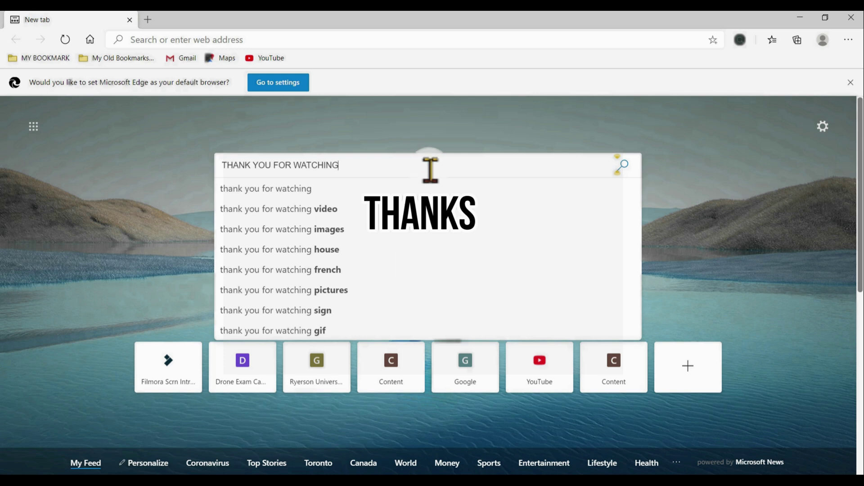
{"action": "left_click", "coordinate": [741, 212]}
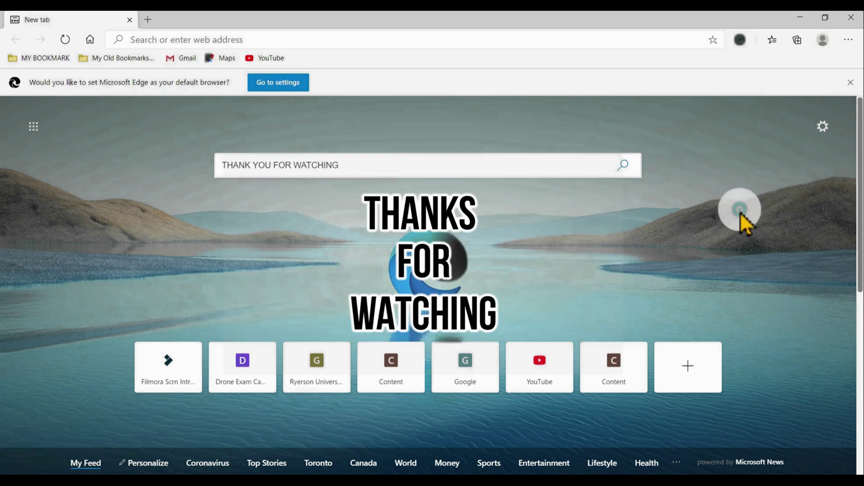